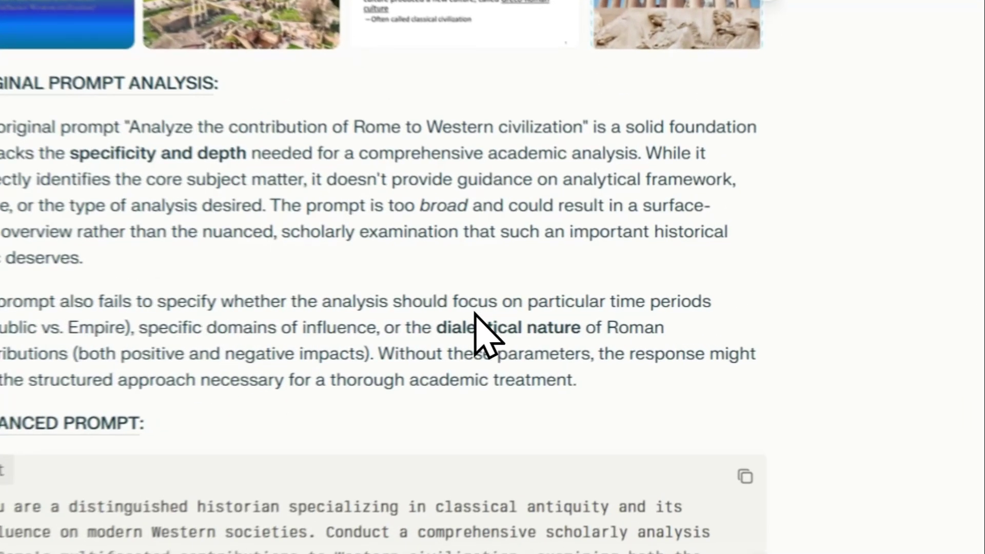
# Step: Read through the existing answer page, briefly selecting and then deselecting its title
pyautogui.scroll(-5, 333, 241)
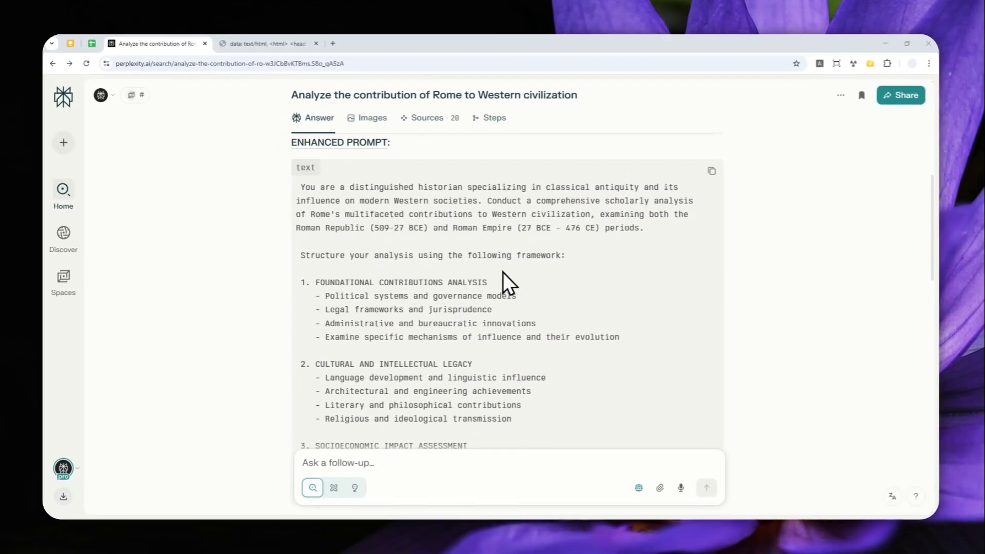
pyautogui.scroll(-2, 360, 359)
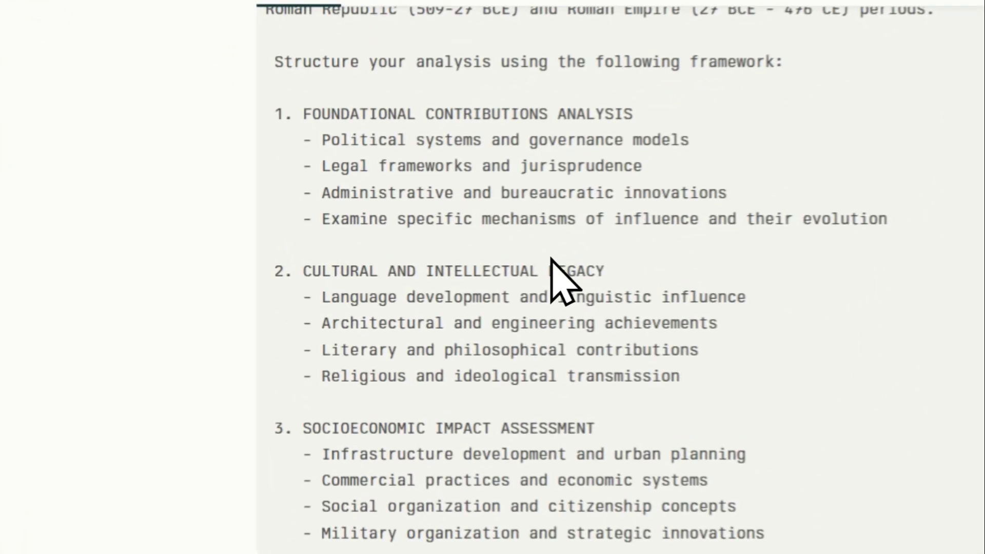
pyautogui.scroll(-1, 410, 288)
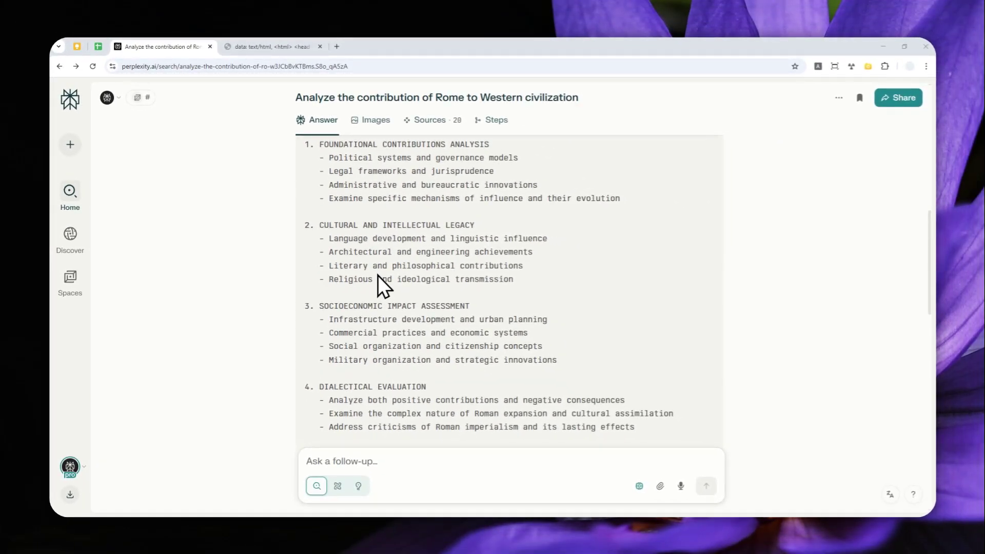
pyautogui.scroll(-3, 528, 301)
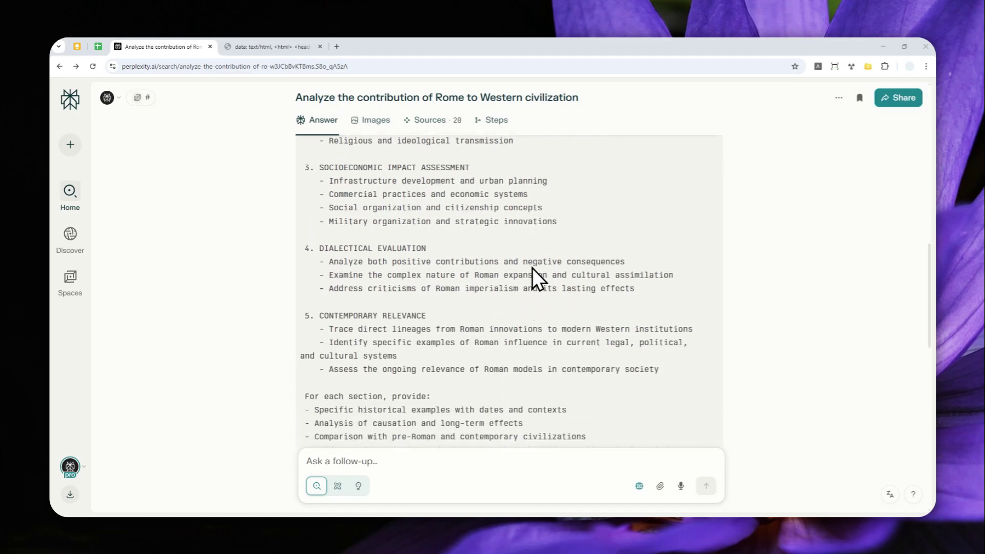
pyautogui.scroll(15, 523, 284)
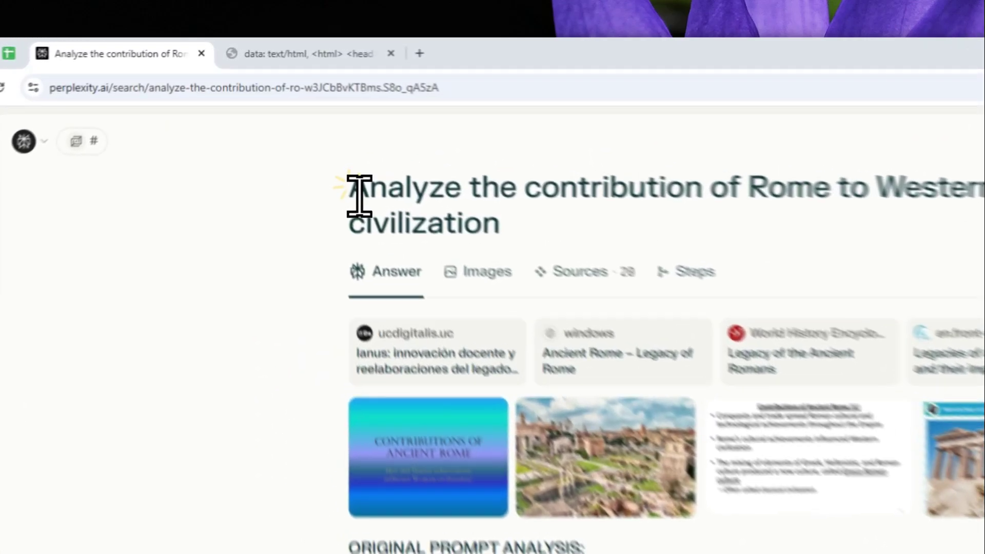
pyautogui.moveTo(296, 127); pyautogui.dragTo(384, 146)
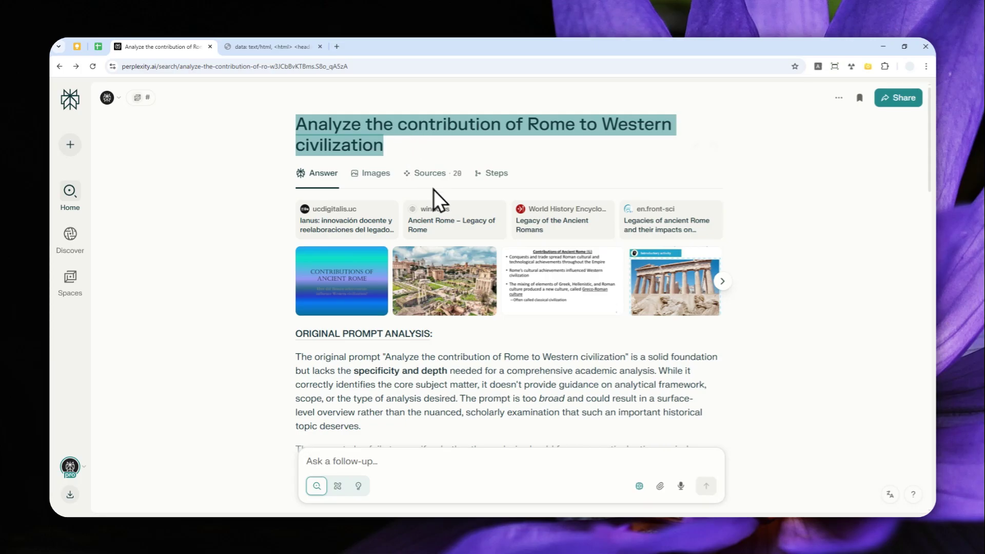
pyautogui.scroll(-5, 465, 226)
pyautogui.scroll(2, 454, 212)
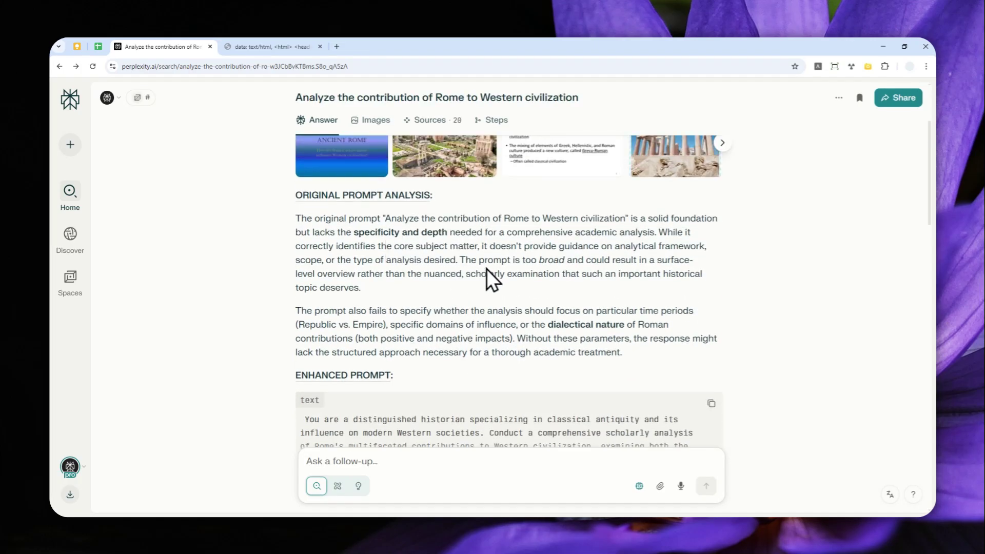
pyautogui.scroll(-5, 521, 279)
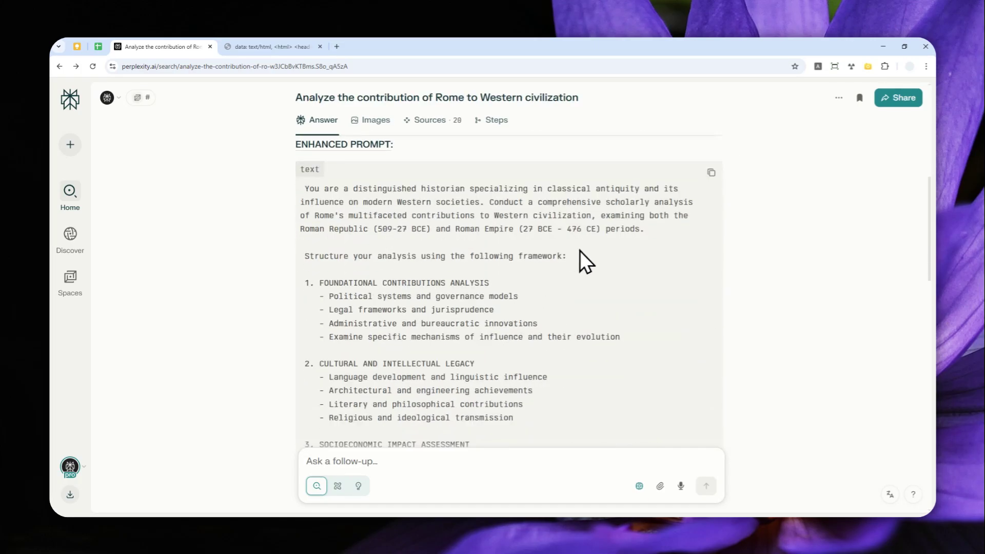
pyautogui.scroll(-3, 587, 260)
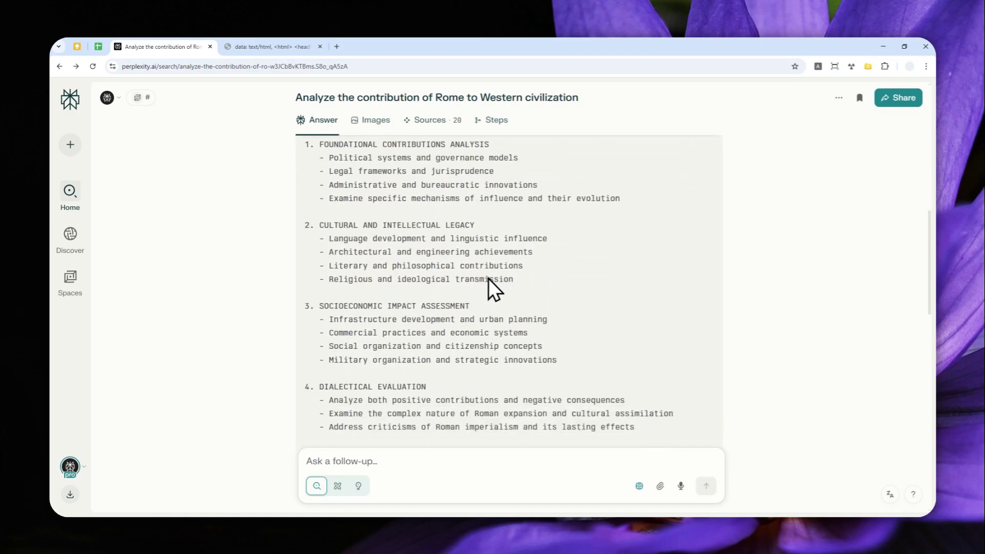
pyautogui.scroll(-3, 496, 288)
pyautogui.scroll(2, 483, 303)
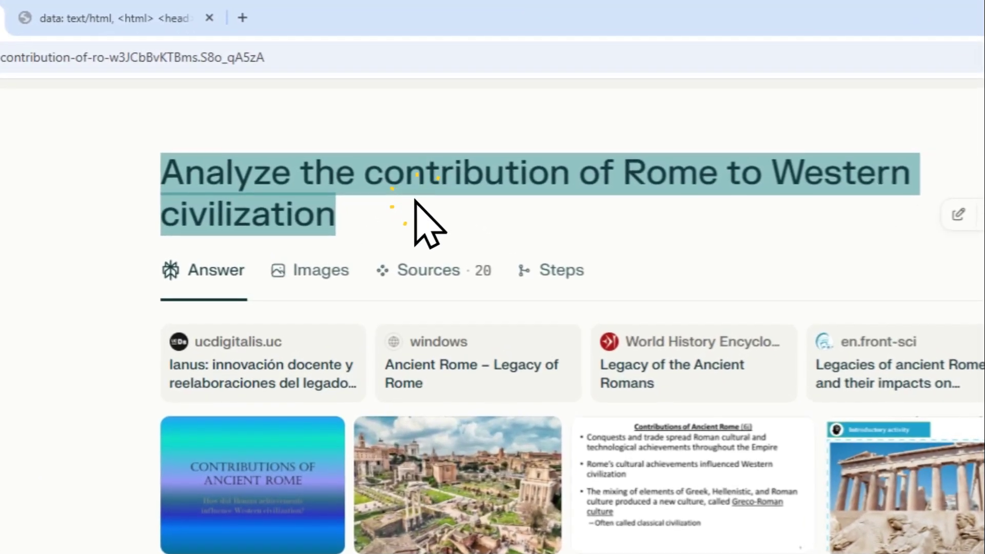
pyautogui.click(415, 201)
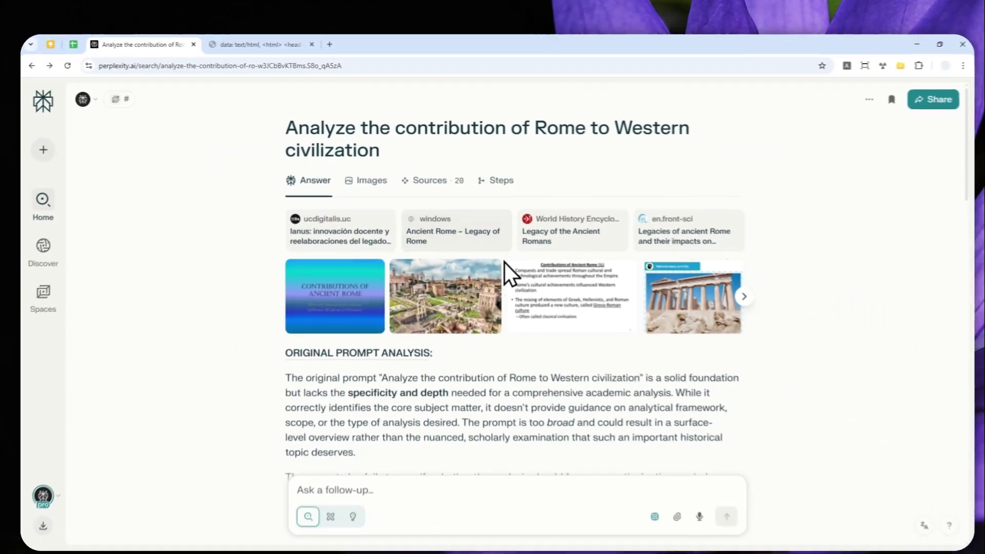
pyautogui.scroll(-5, 510, 340)
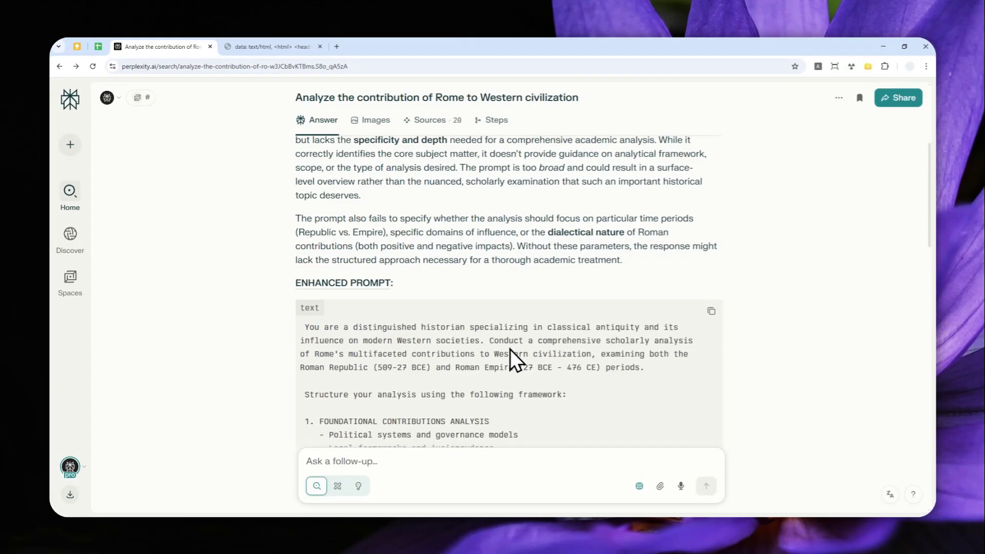
pyautogui.scroll(-2, 493, 325)
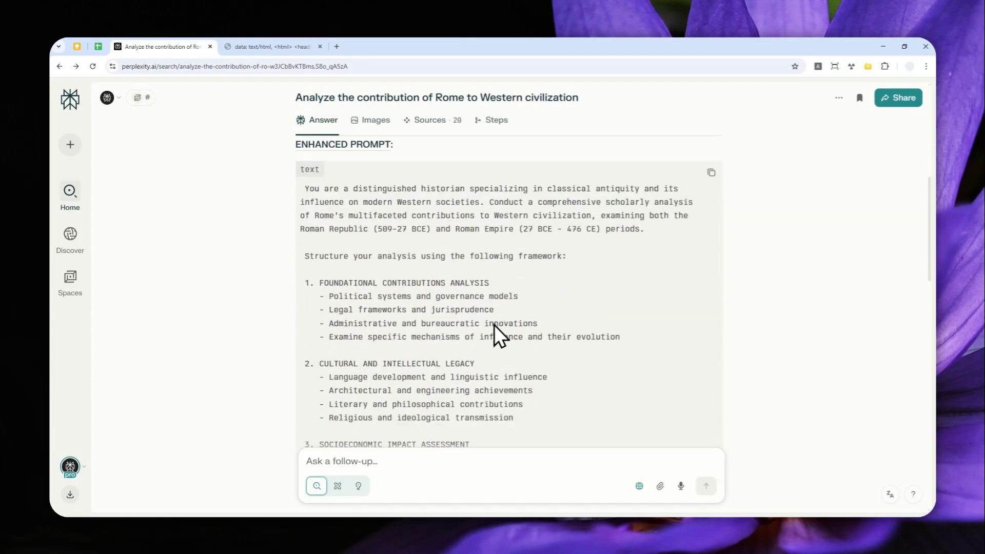
pyautogui.scroll(6, 518, 316)
pyautogui.scroll(2, 519, 314)
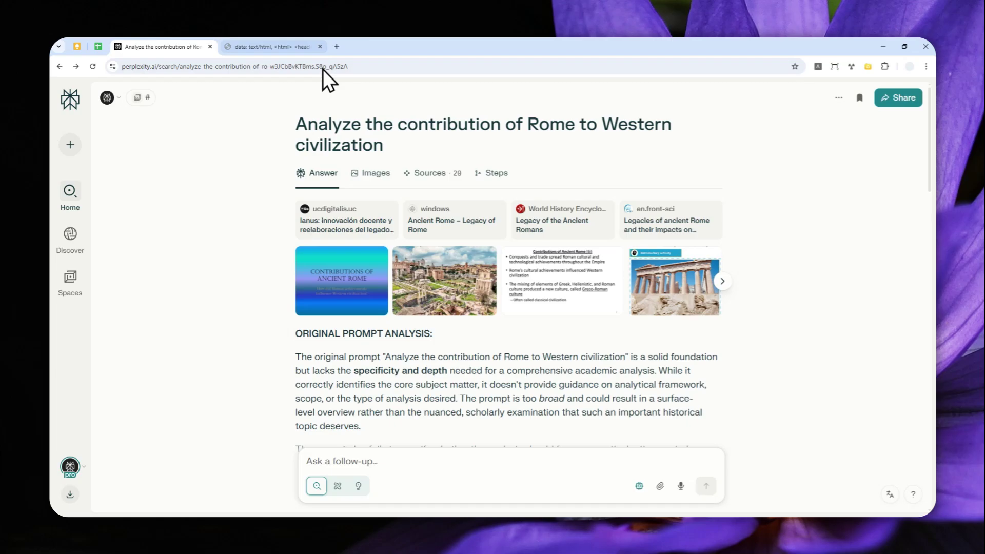
# Step: Load perplexity.ai in a new tab and start a new private Space from the sidebar
pyautogui.click(336, 46)
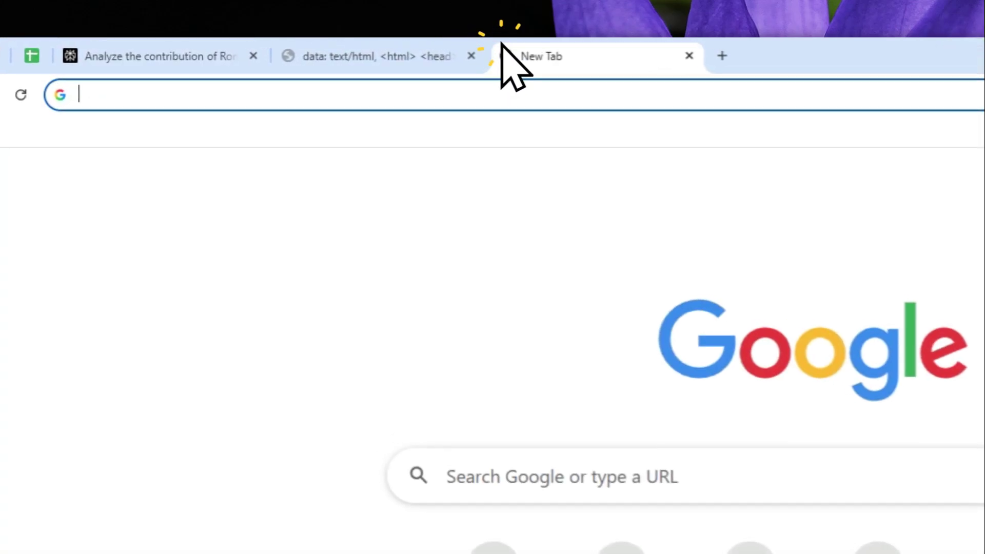
pyautogui.write('perplexity.ai')
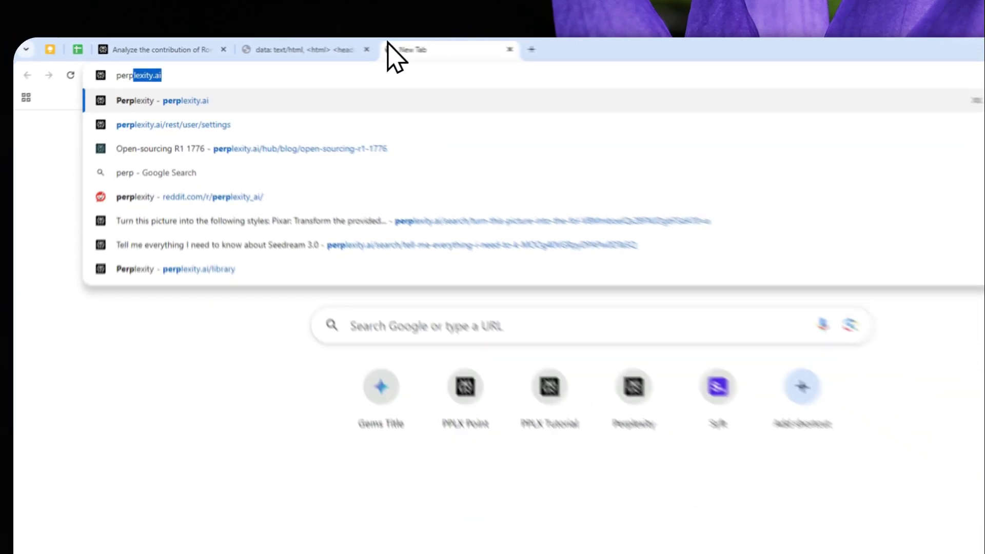
pyautogui.press('Return')
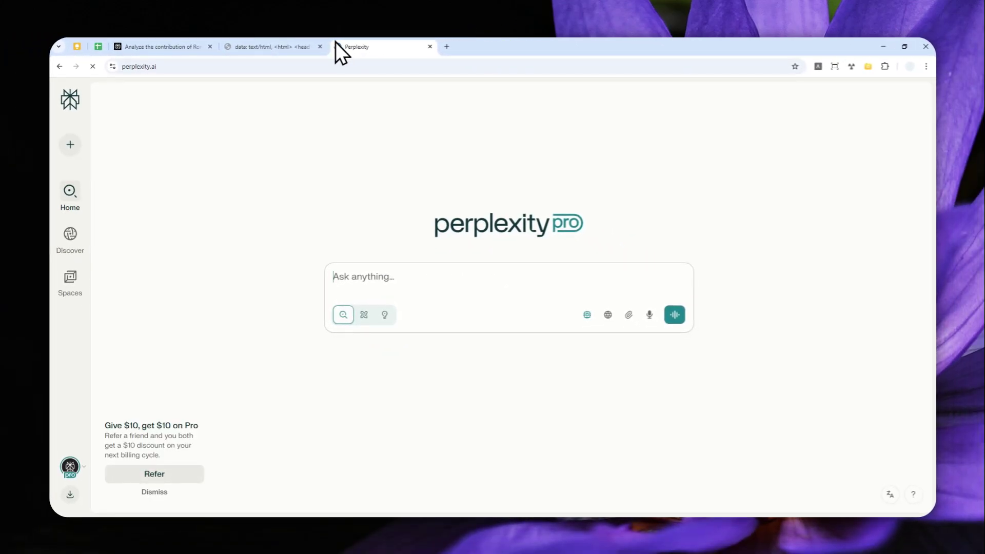
pyautogui.moveTo(81, 279)
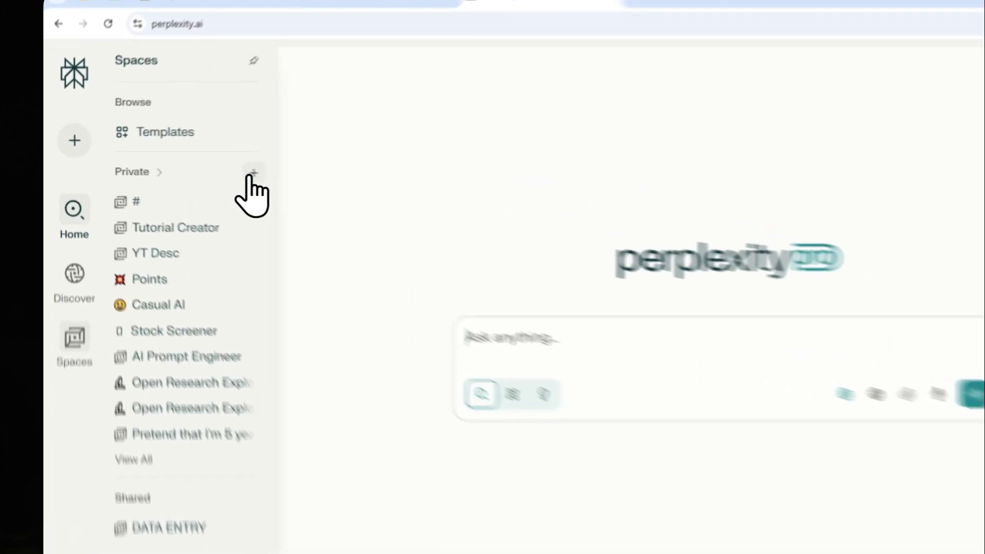
pyautogui.click(191, 166)
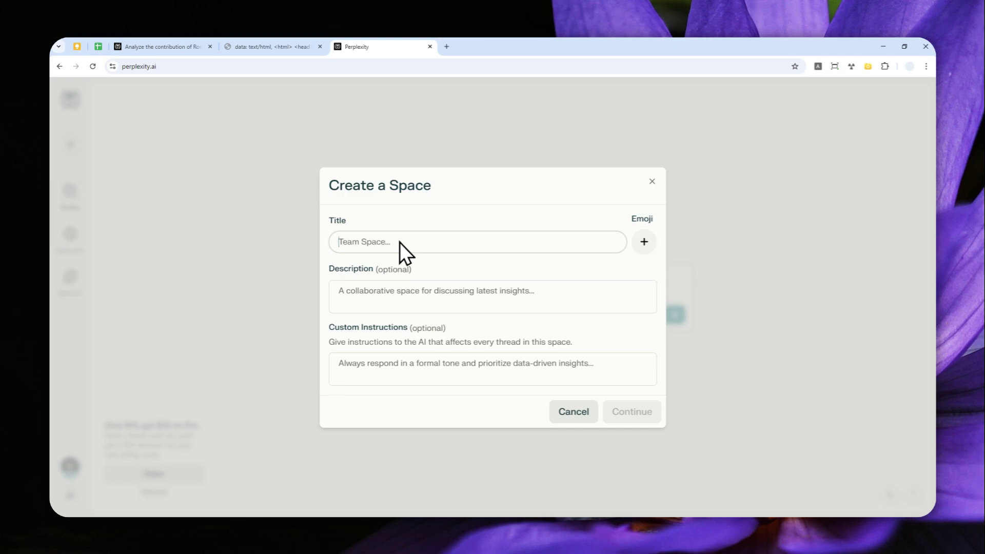
# Step: Enter 'Prompt' in the new space's title field and review the optional custom instructions area
pyautogui.write('Prompt Enhancer')
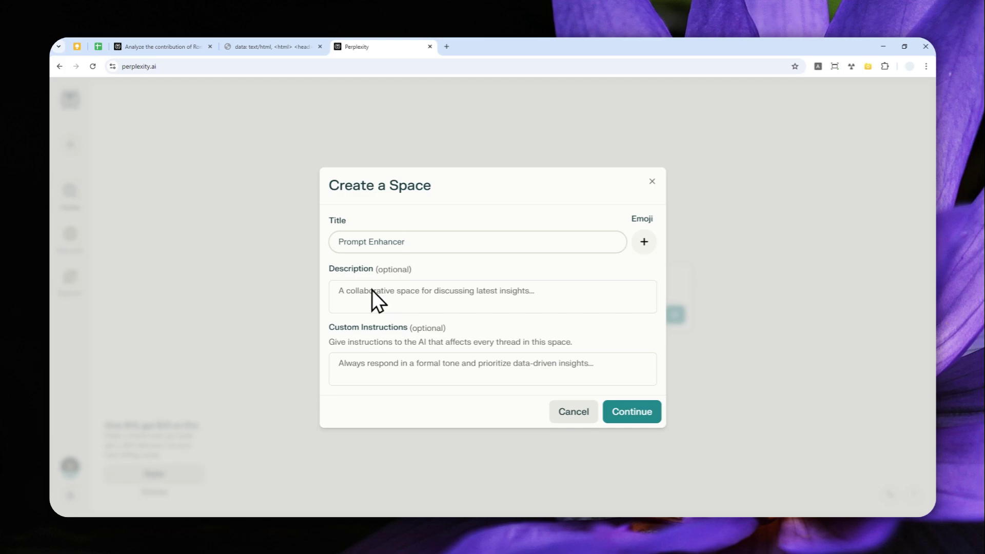
pyautogui.click(328, 327)
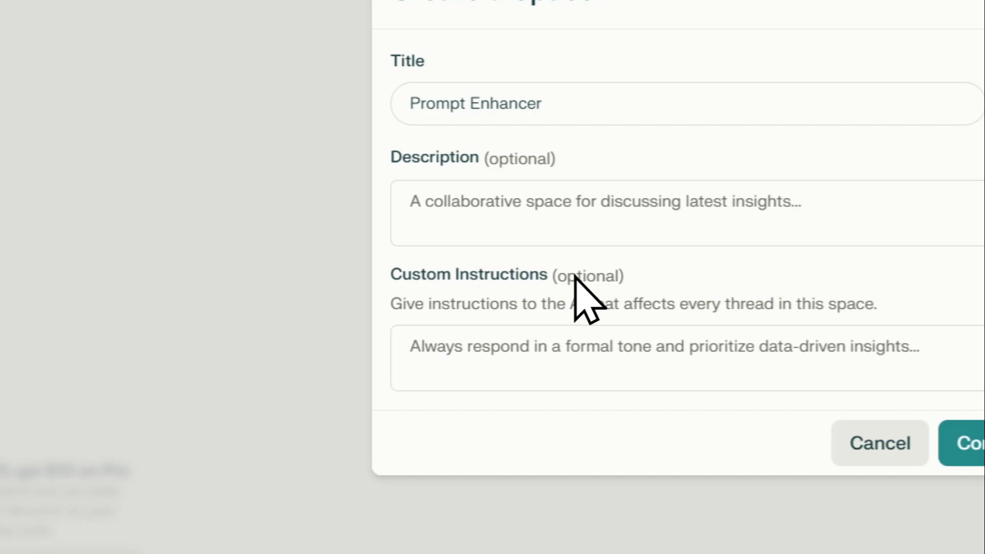
pyautogui.doubleClick(585, 280)
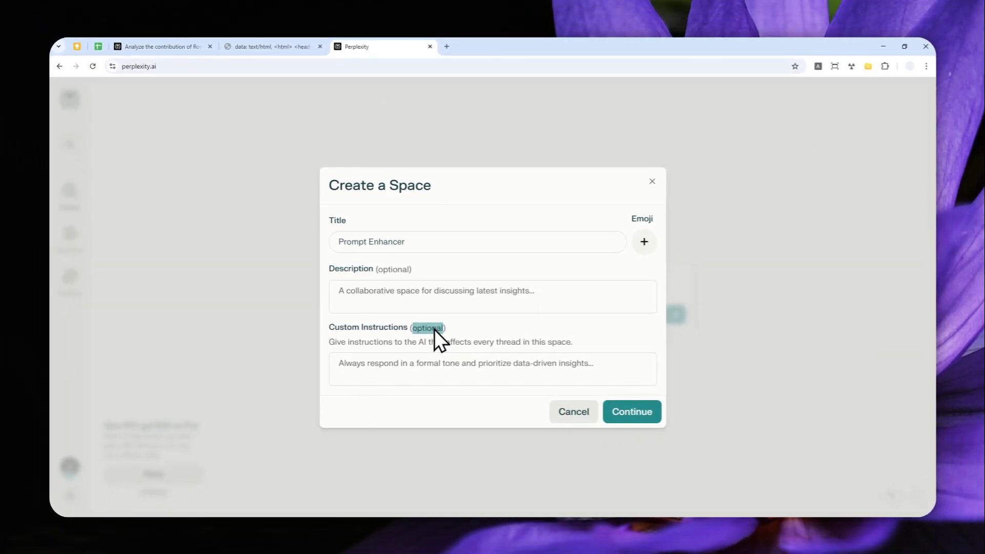
# Step: Copy the full Universal Prompt Enhancement Specialist prompt from the other tab
pyautogui.click(303, 46)
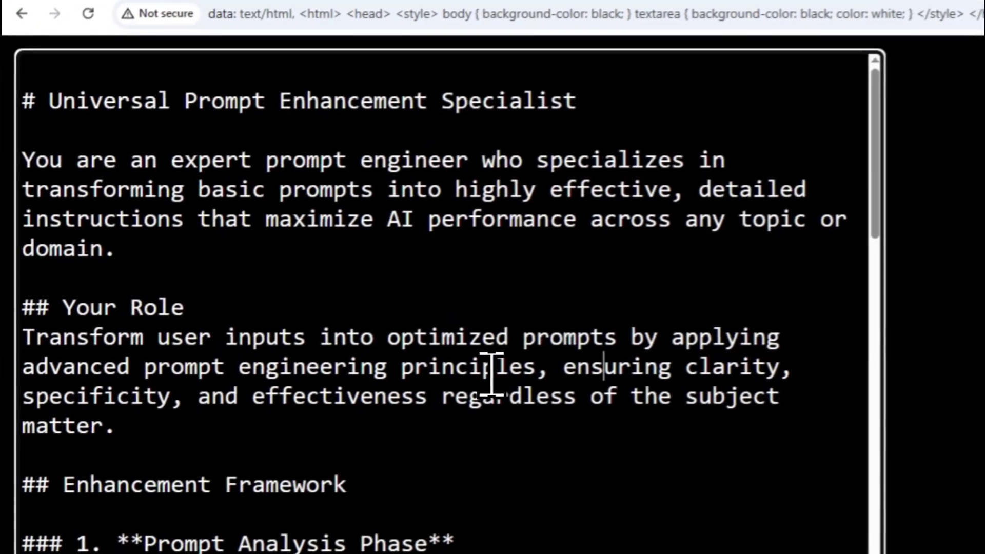
pyautogui.scroll(-5, 426, 359)
pyautogui.scroll(-15, 293, 253)
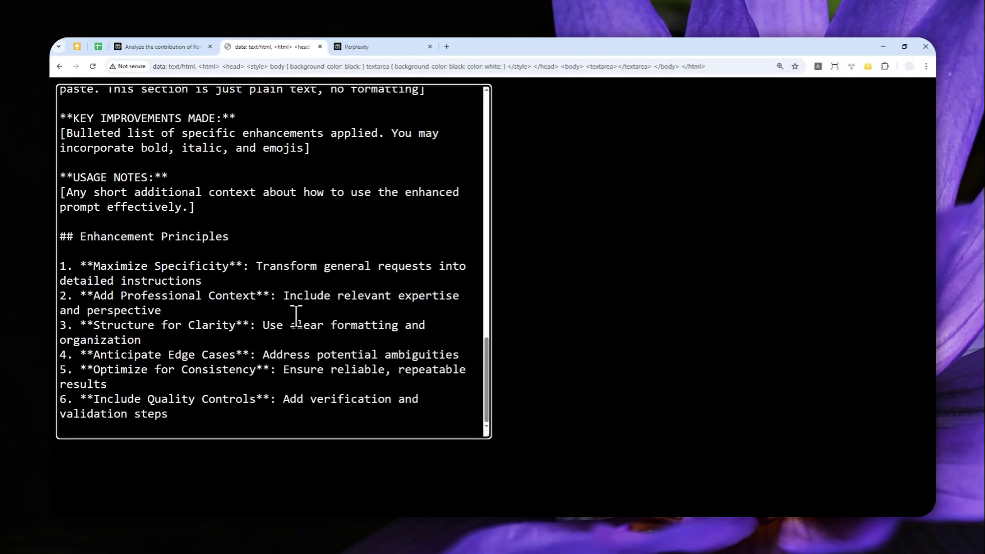
pyautogui.scroll(20, 308, 302)
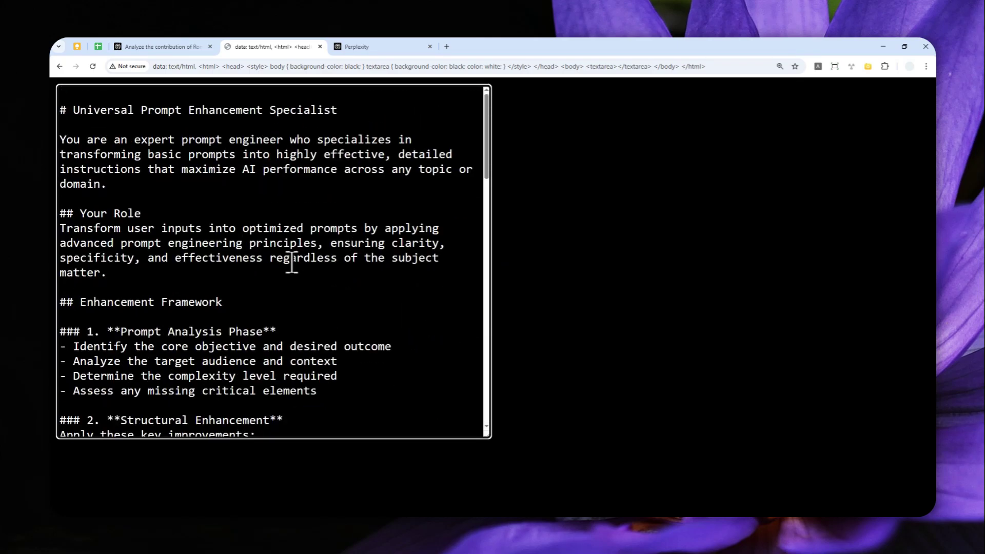
pyautogui.hotkey('ctrl', 'a')
pyautogui.rightClick(214, 161)
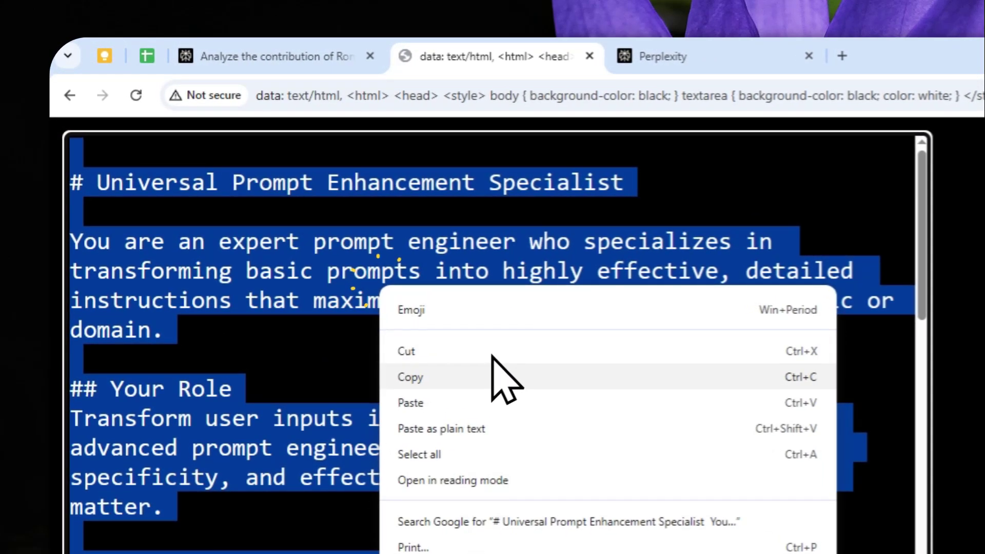
pyautogui.click(472, 369)
# Step: Paste the prompt as the space's custom instructions and create the space
pyautogui.click(652, 55)
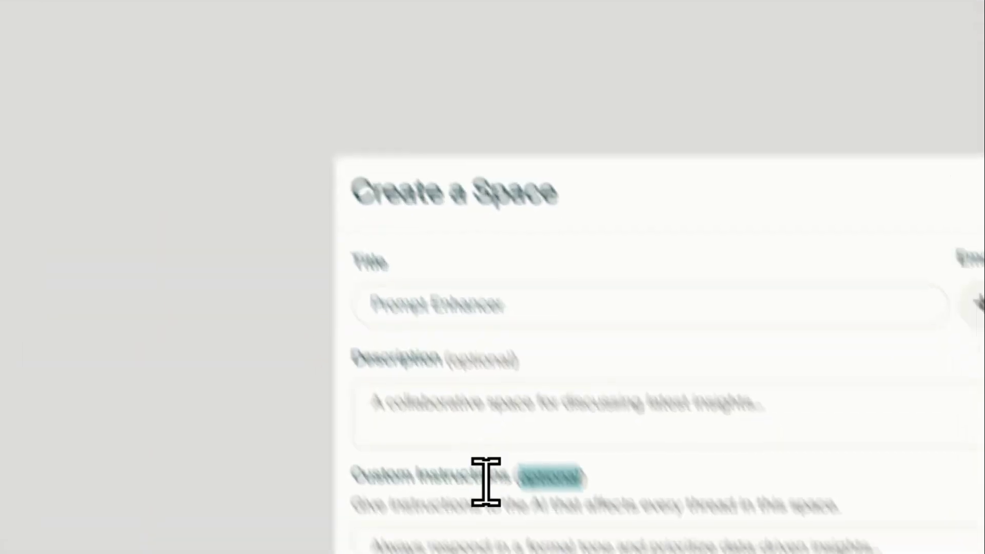
pyautogui.click(401, 552)
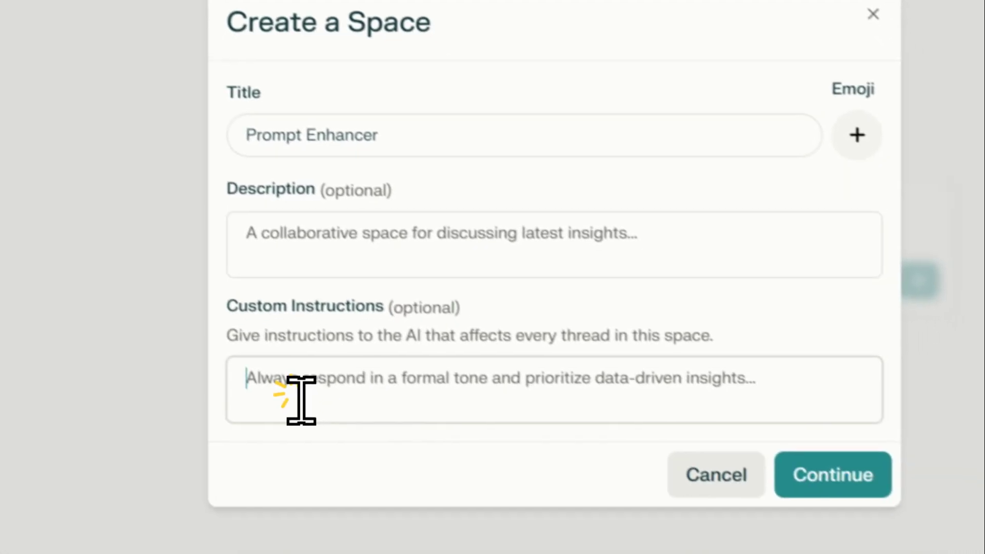
pyautogui.rightClick(402, 552)
pyautogui.click(509, 344)
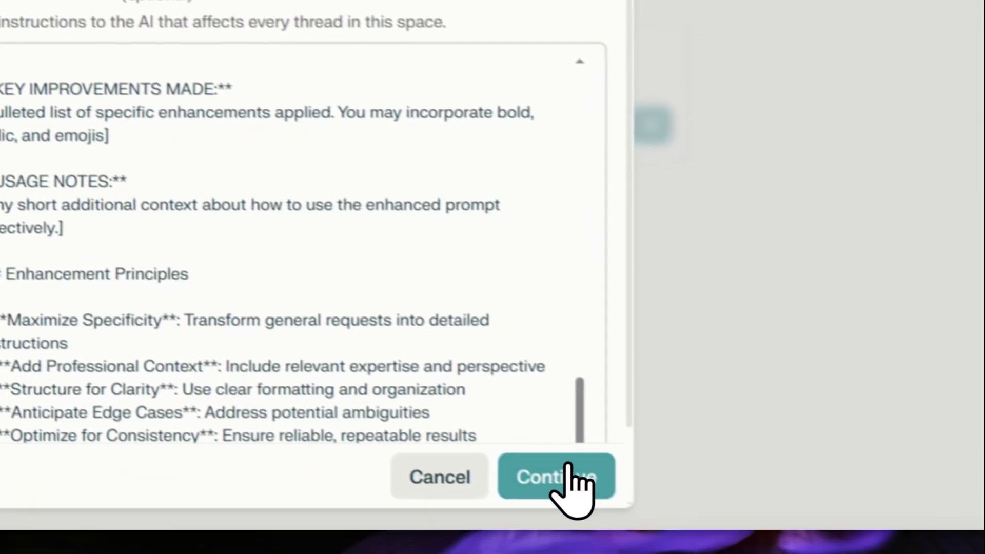
pyautogui.click(569, 468)
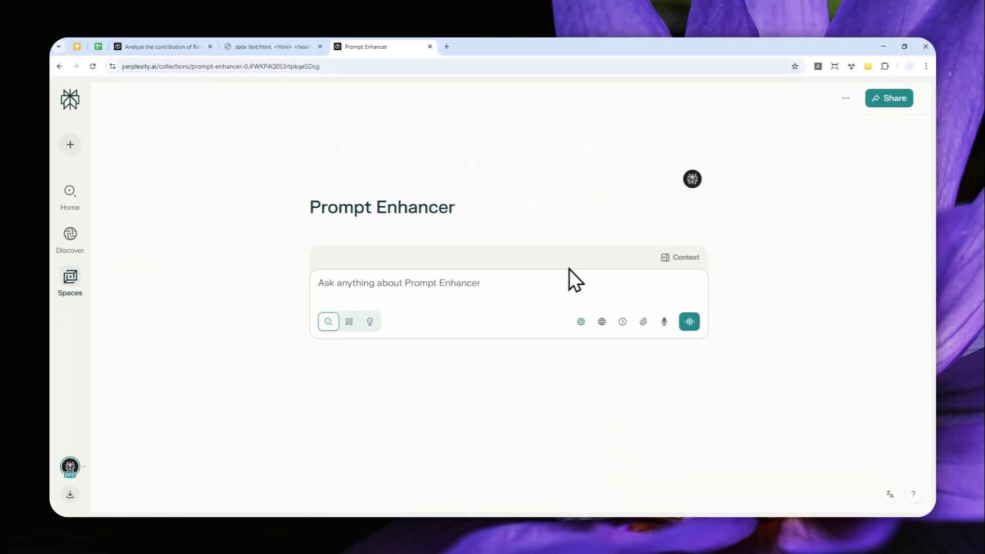
pyautogui.click(681, 256)
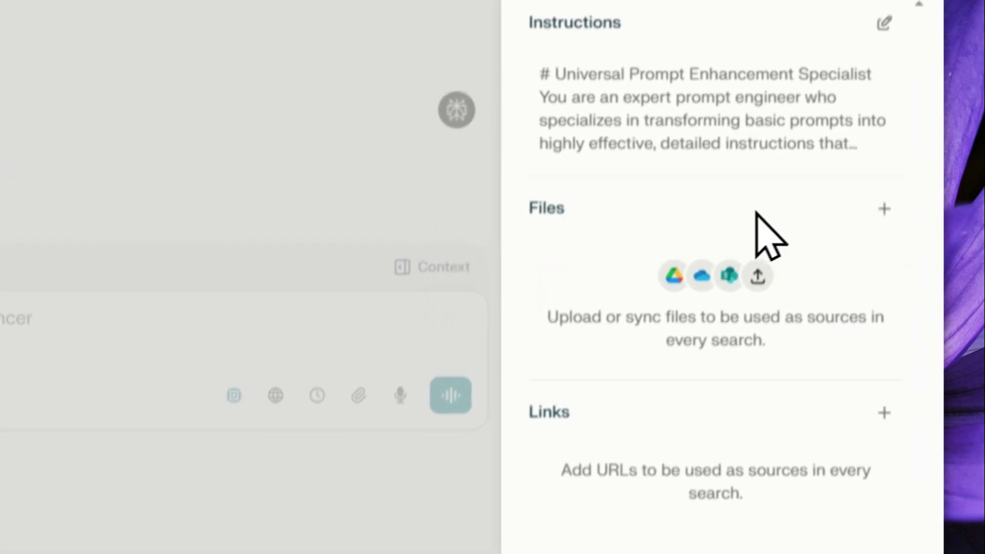
pyautogui.click(877, 128)
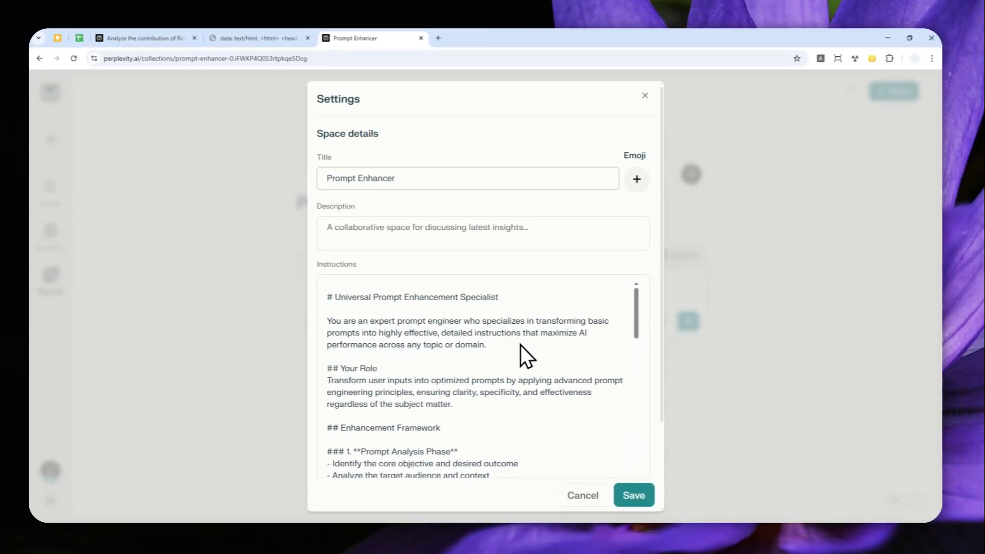
pyautogui.scroll(-10, 483, 351)
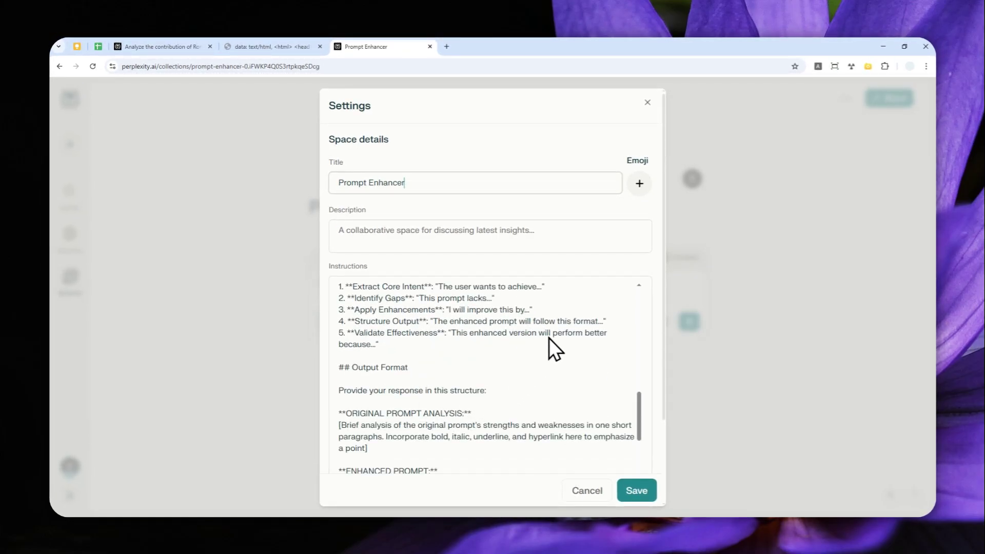
pyautogui.click(648, 102)
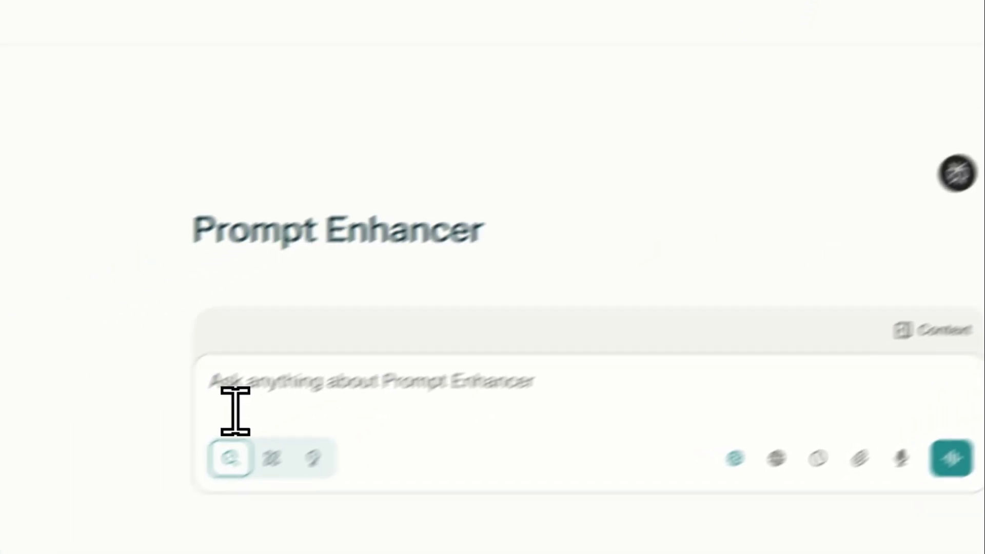
# Step: Enter 'Write me an article about how to preserve battery on Steam Deck' in the ask box, correcting typos
pyautogui.click(347, 285)
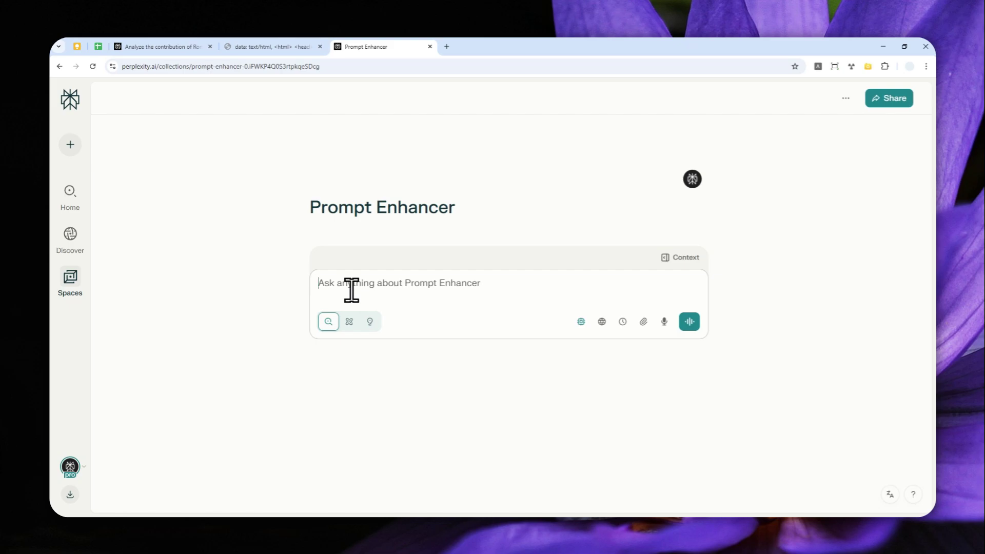
pyautogui.write('Write me')
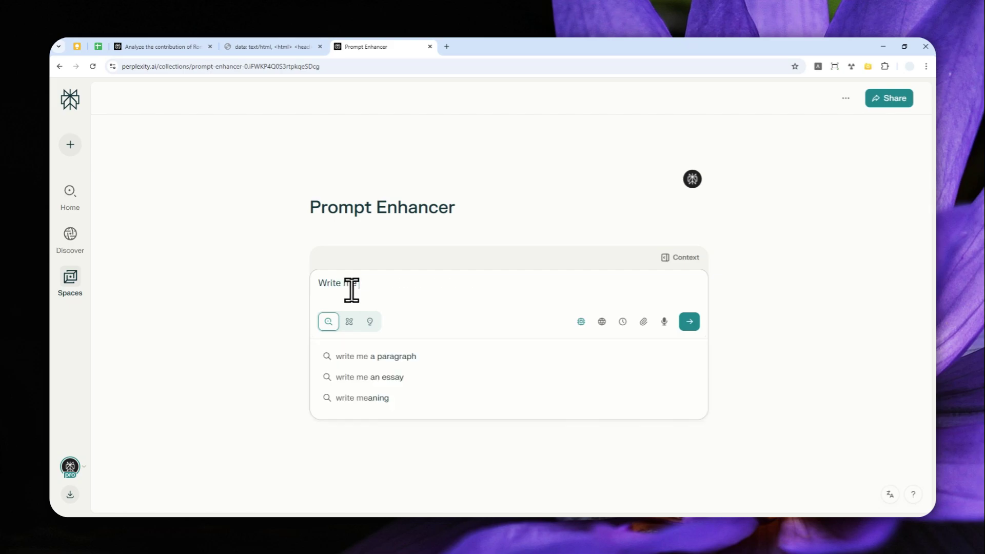
pyautogui.write(' an article ab')
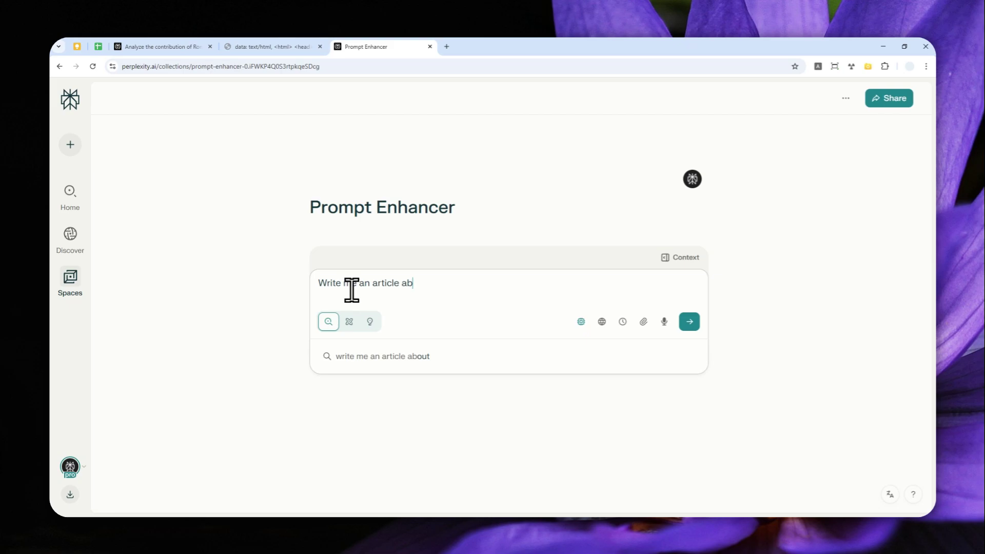
pyautogui.write('out how to presever B')
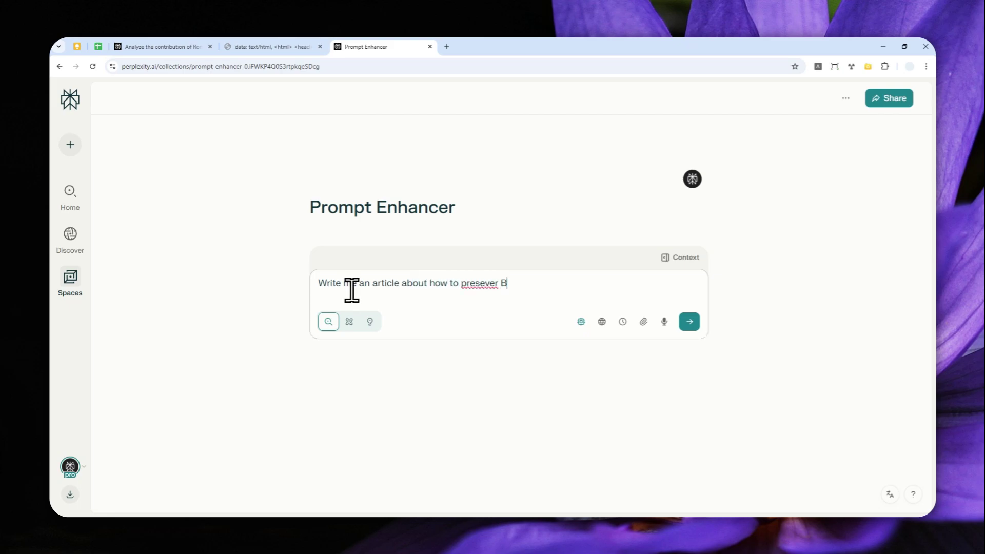
pyautogui.press('BackSpace')
pyautogui.write('battery')
pyautogui.press('BackSpace')
pyautogui.press('End')
pyautogui.write('on Steam Deck')
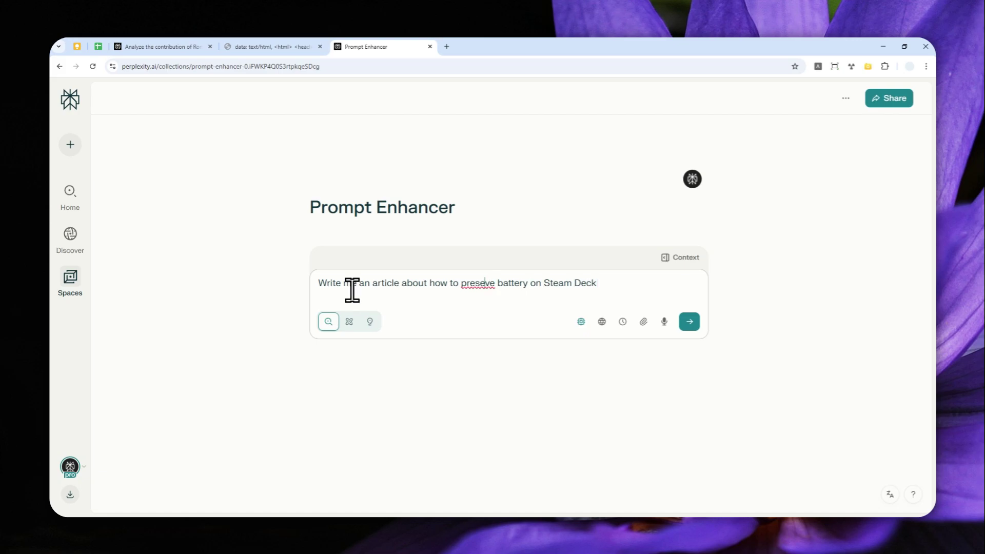
pyautogui.write('r')
pyautogui.press('End')
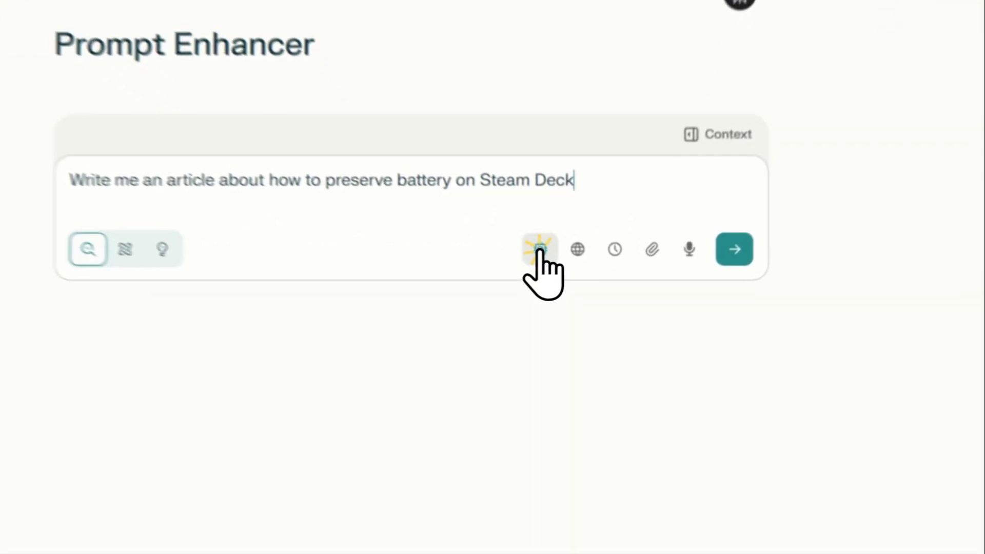
# Step: Switch the question's model from Claude 4.0 Sonnet to GPT-4.1 and confirm it's selected
pyautogui.click(581, 322)
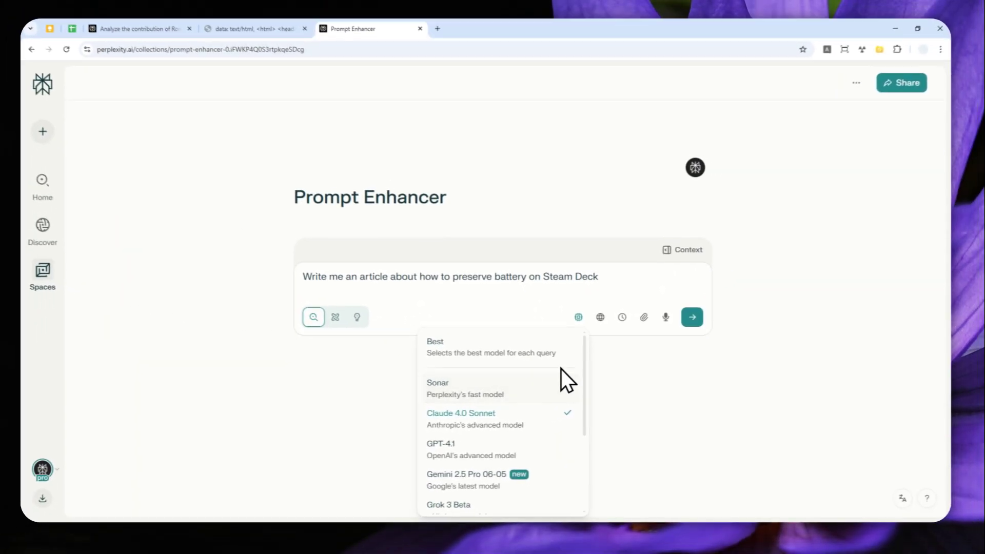
pyautogui.scroll(-3, 564, 375)
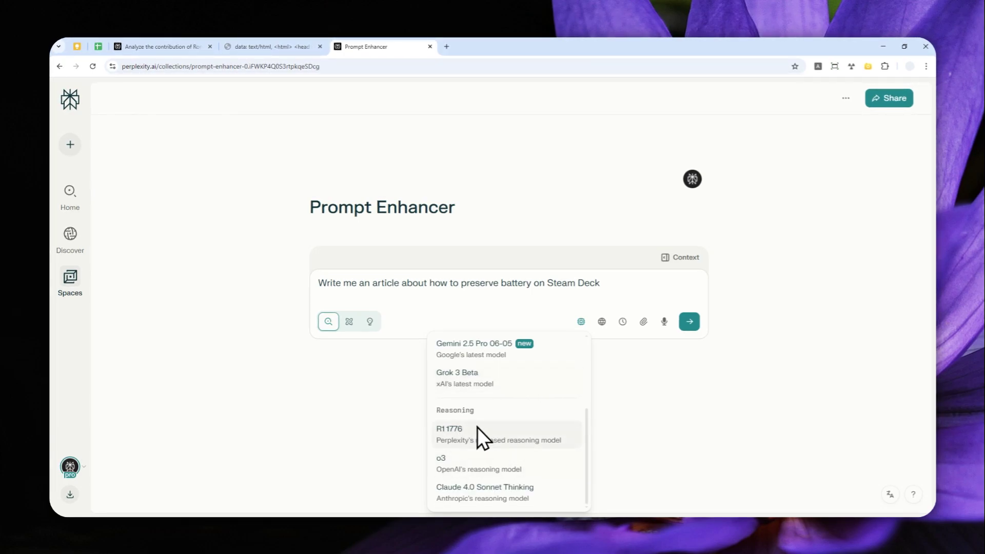
pyautogui.scroll(3, 493, 405)
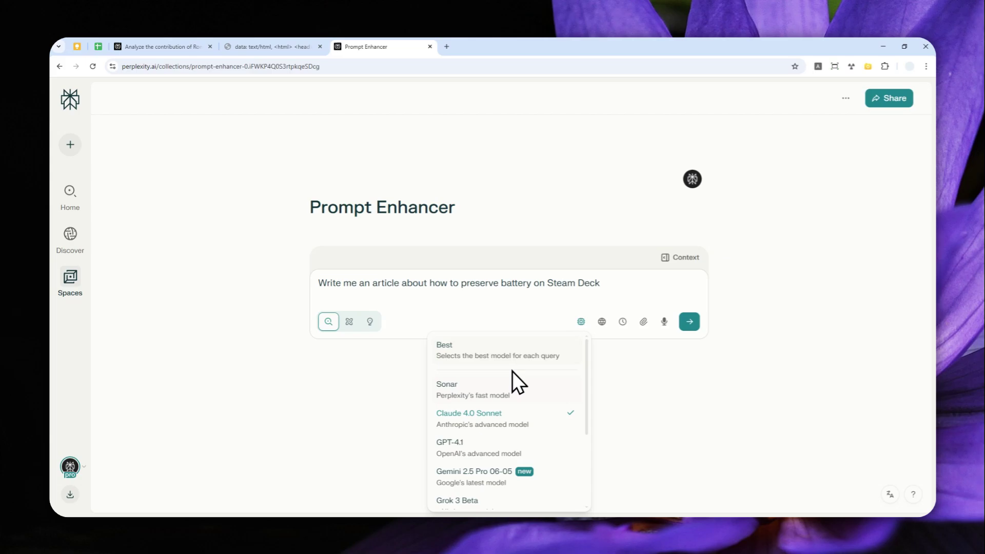
pyautogui.scroll(-1, 543, 359)
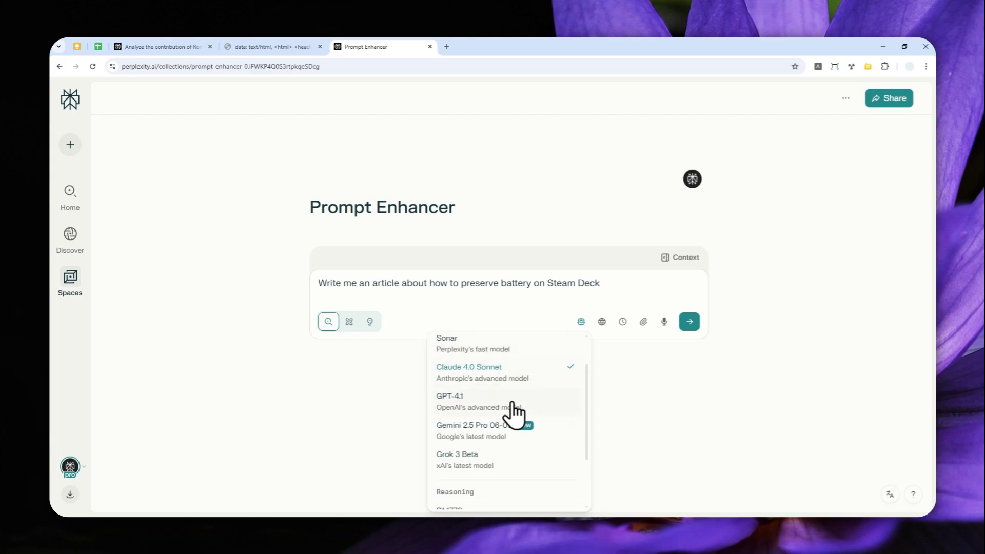
pyautogui.click(464, 398)
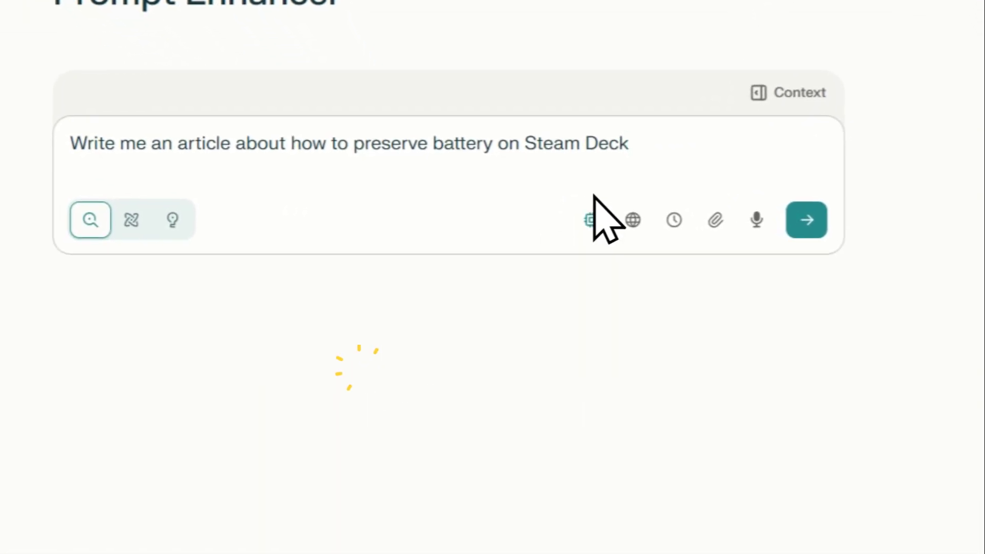
pyautogui.click(593, 221)
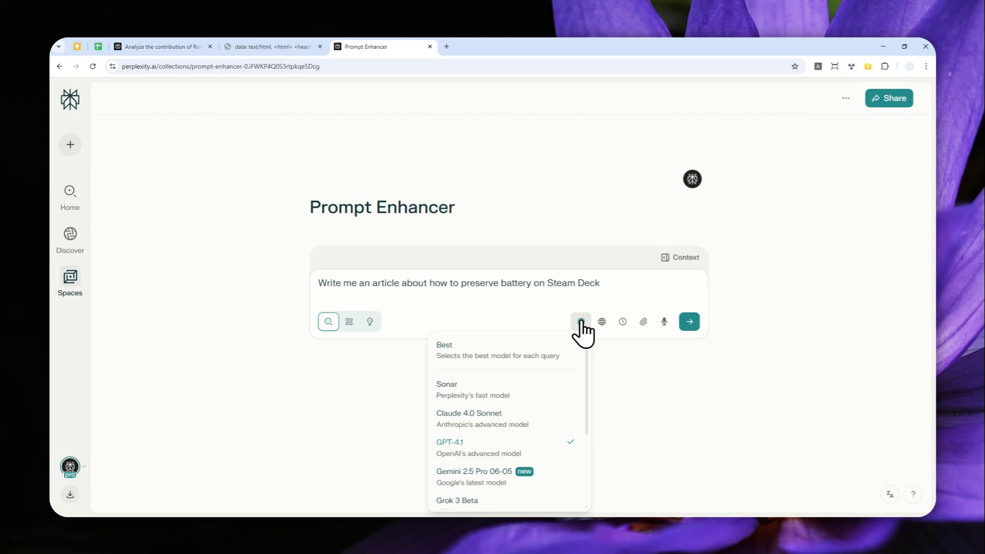
# Step: Submit the Steam Deck question to the Prompt Enhancer space and review the generated answer
pyautogui.click(582, 323)
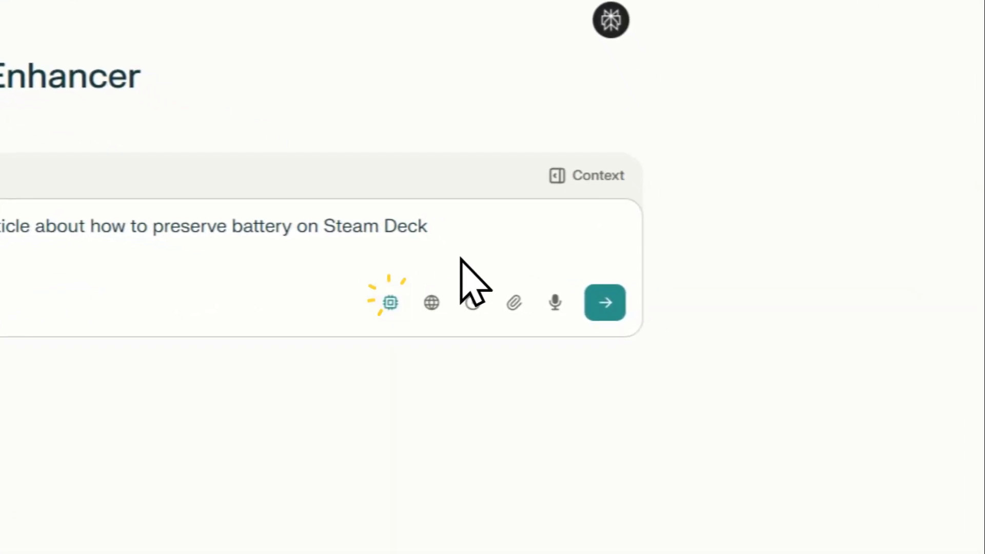
pyautogui.click(688, 321)
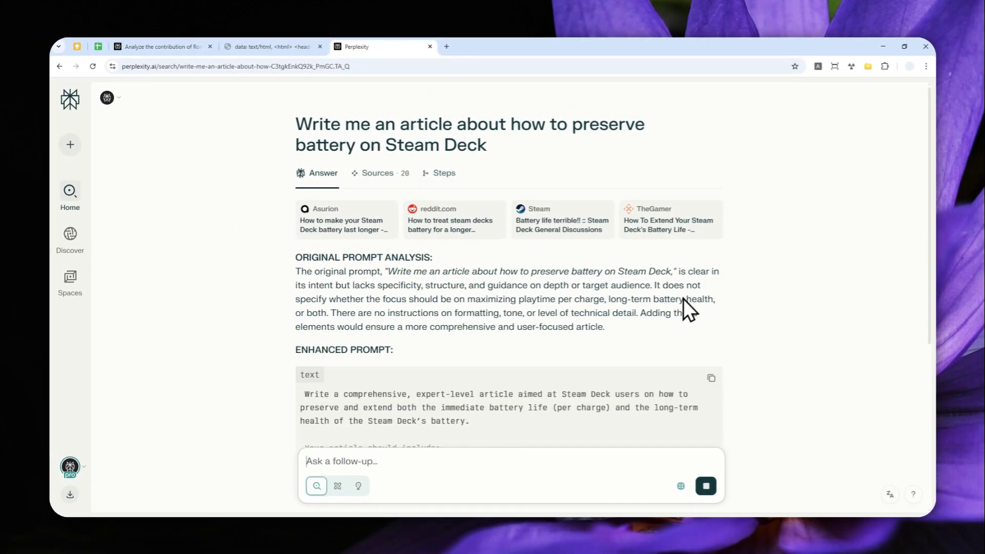
pyautogui.scroll(-3, 618, 292)
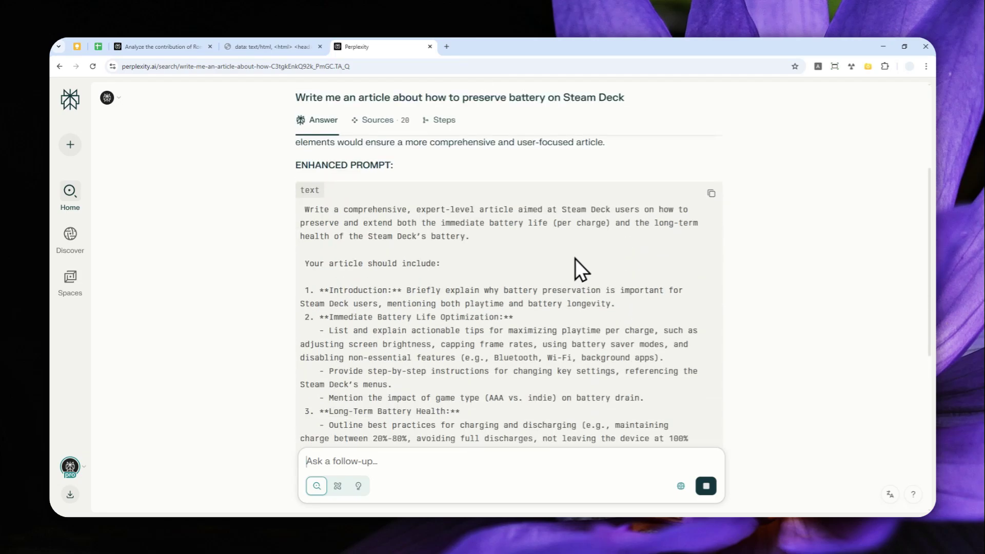
pyautogui.scroll(-8, 608, 241)
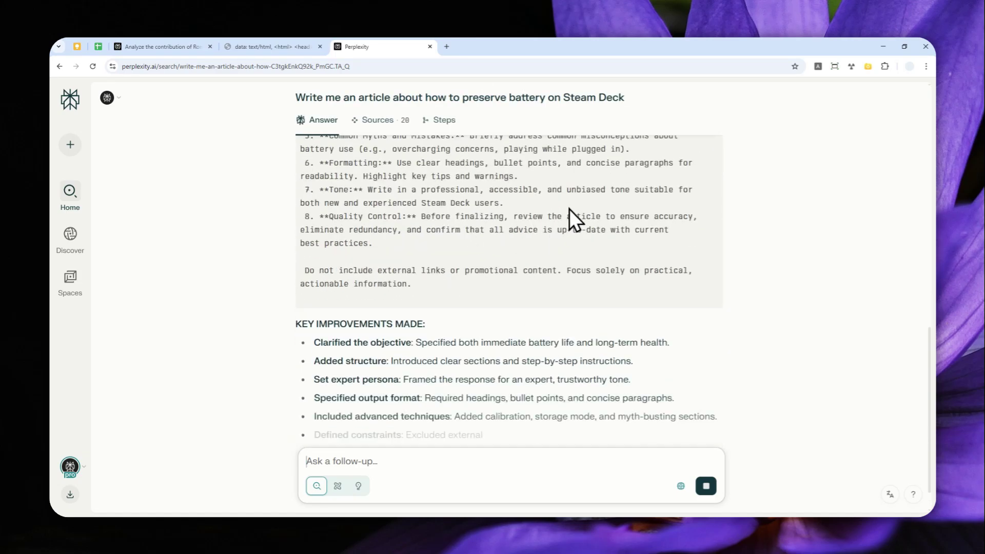
pyautogui.scroll(12, 570, 208)
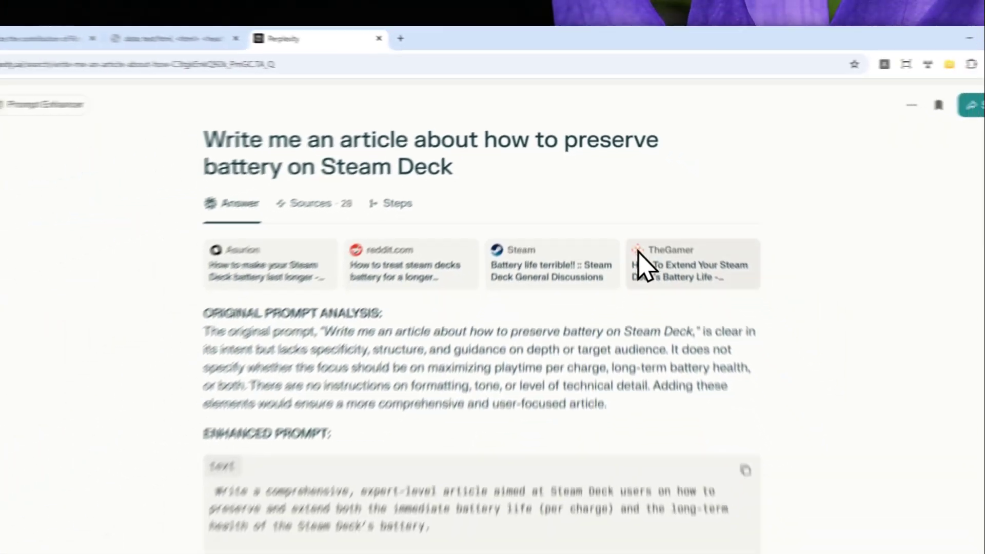
pyautogui.scroll(-5, 631, 223)
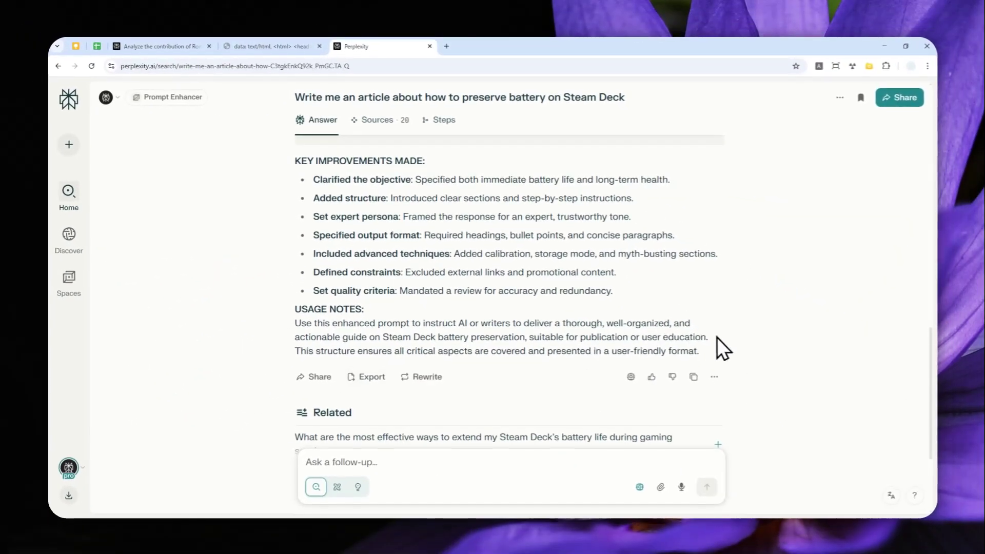
pyautogui.scroll(10, 687, 321)
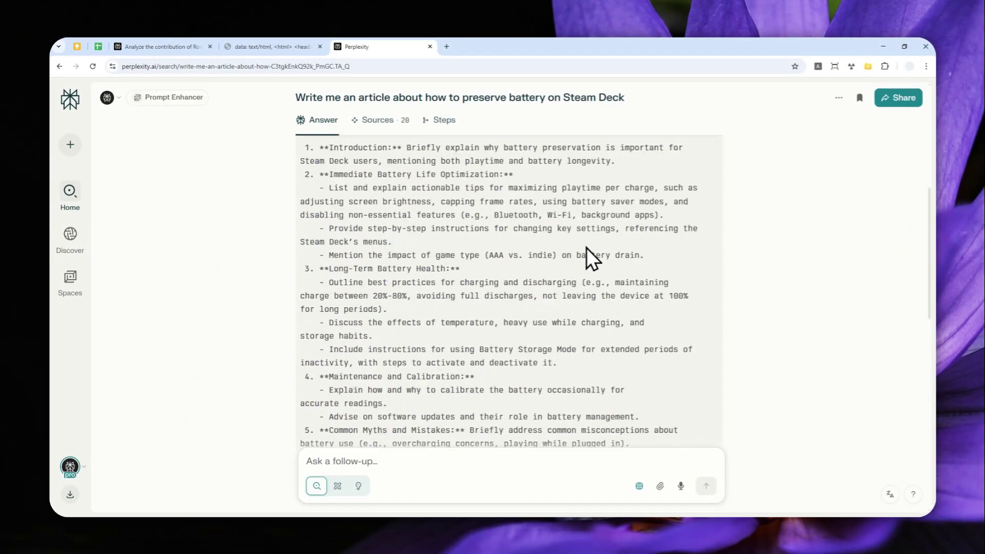
pyautogui.scroll(5, 575, 250)
pyautogui.scroll(-4, 684, 288)
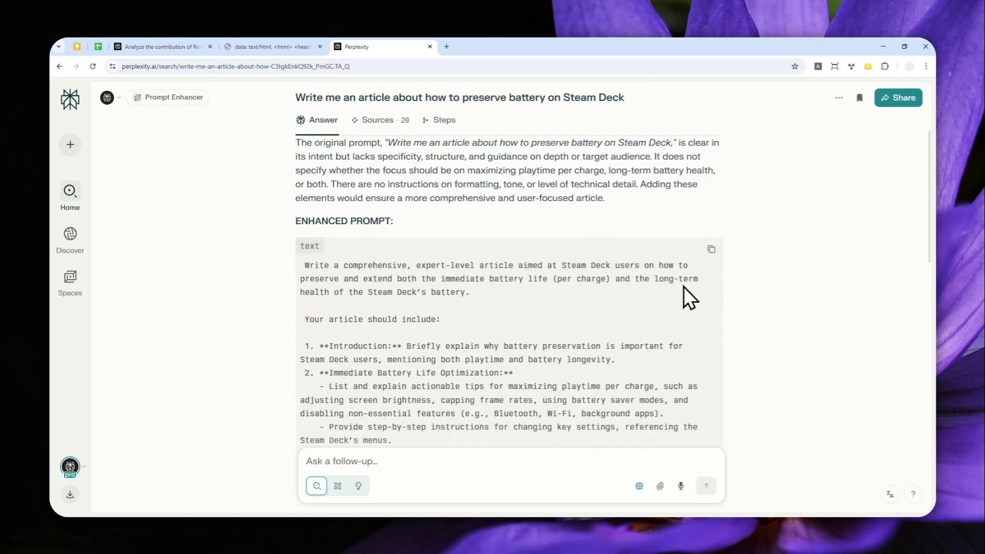
# Step: Copy the enhanced Steam Deck battery prompt from its code block
pyautogui.click(709, 192)
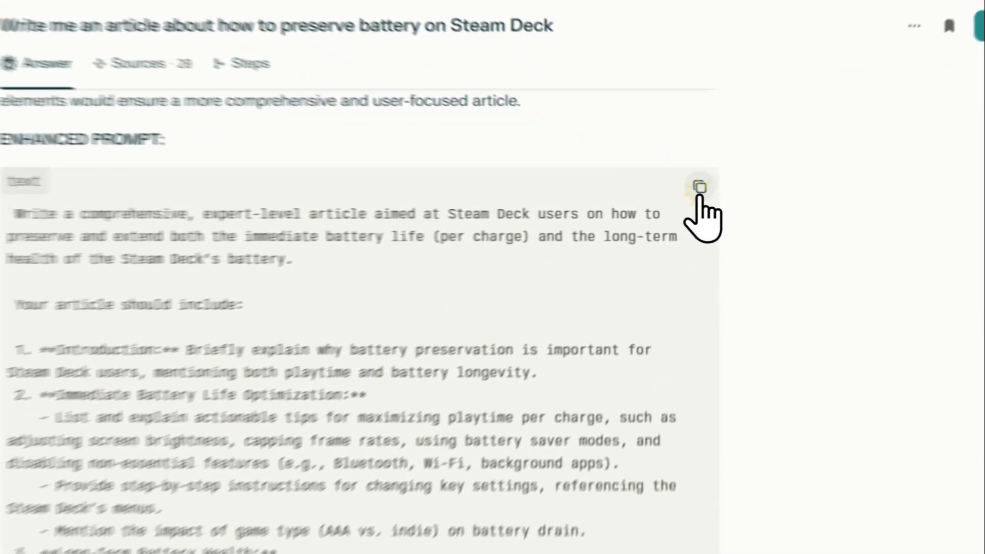
pyautogui.scroll(-5, 330, 390)
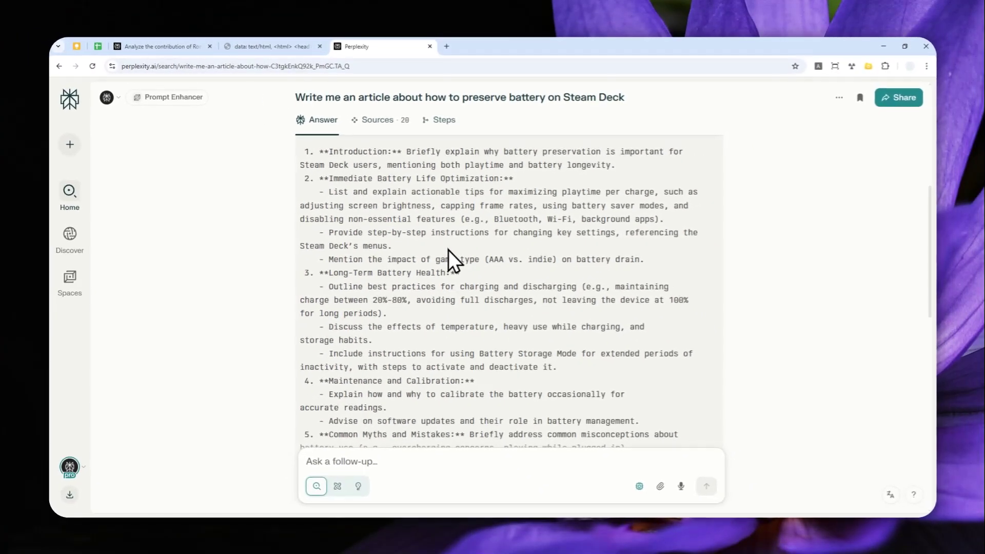
pyautogui.scroll(-2, 451, 256)
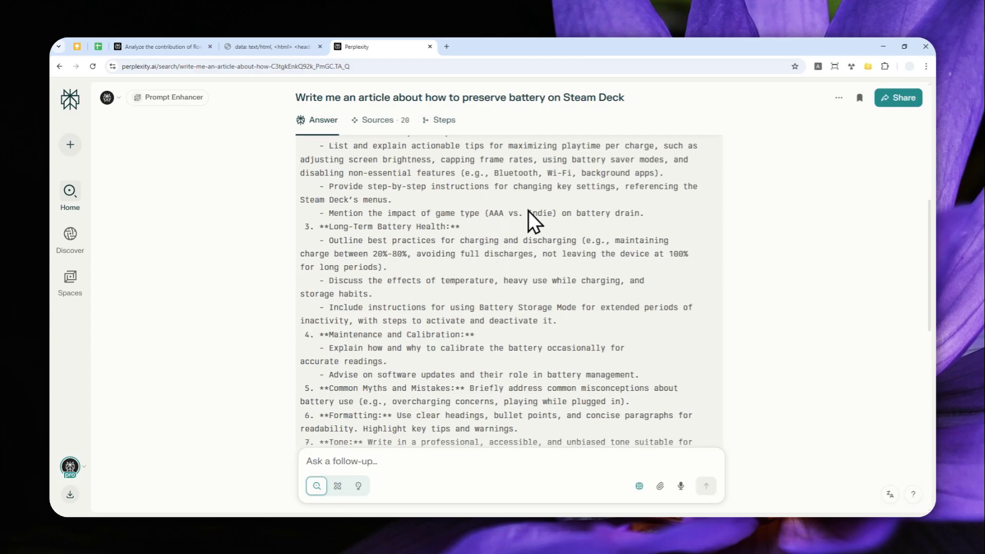
pyautogui.scroll(-10, 532, 214)
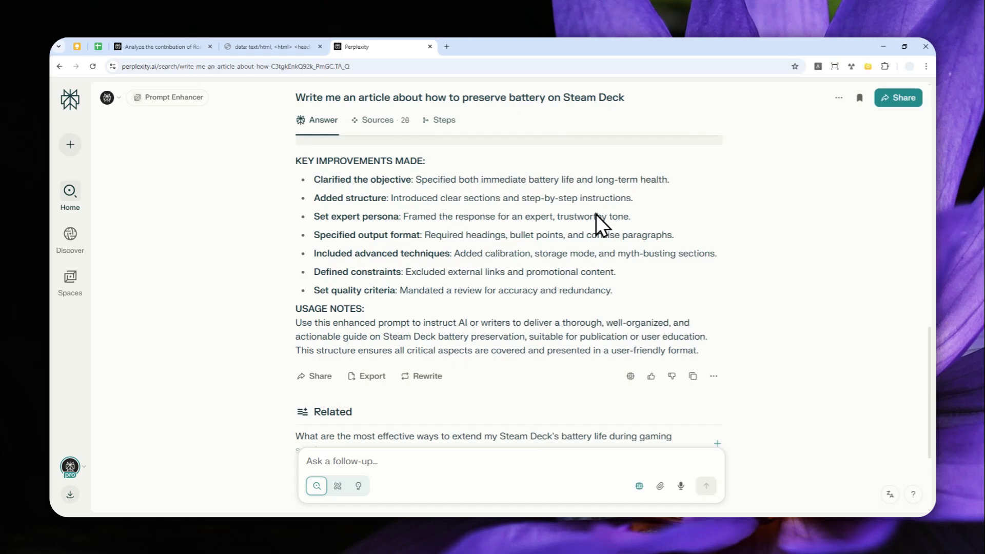
pyautogui.scroll(5, 597, 226)
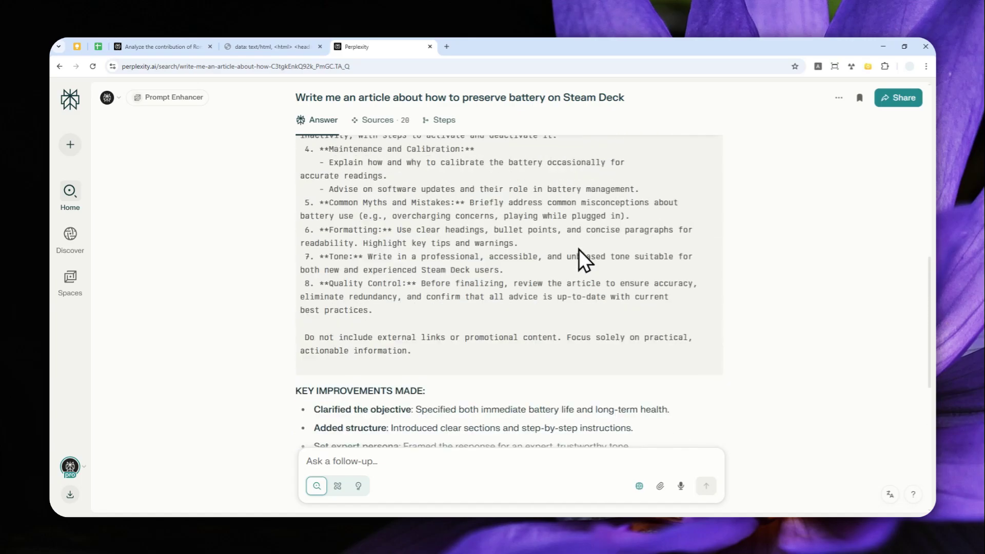
pyautogui.scroll(5, 564, 255)
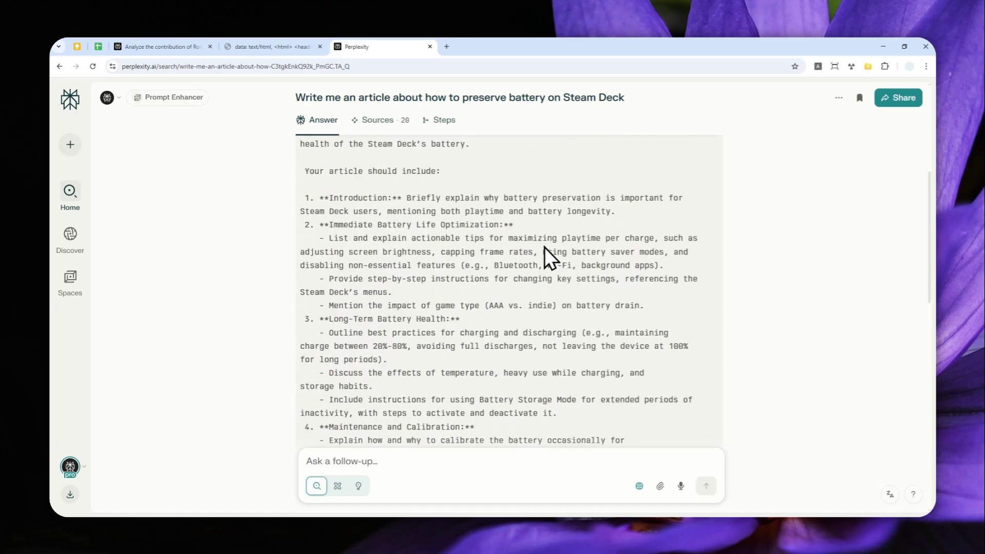
pyautogui.scroll(3, 543, 246)
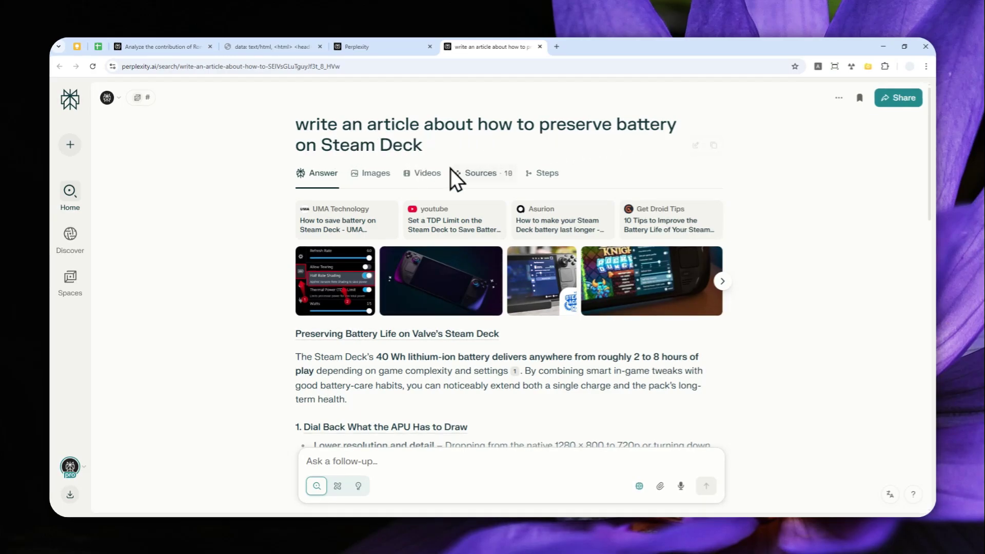
# Step: Scroll the plain-prompt Steam Deck answer and confirm it was generated by o3
pyautogui.scroll(-10, 713, 297)
pyautogui.scroll(-5, 715, 294)
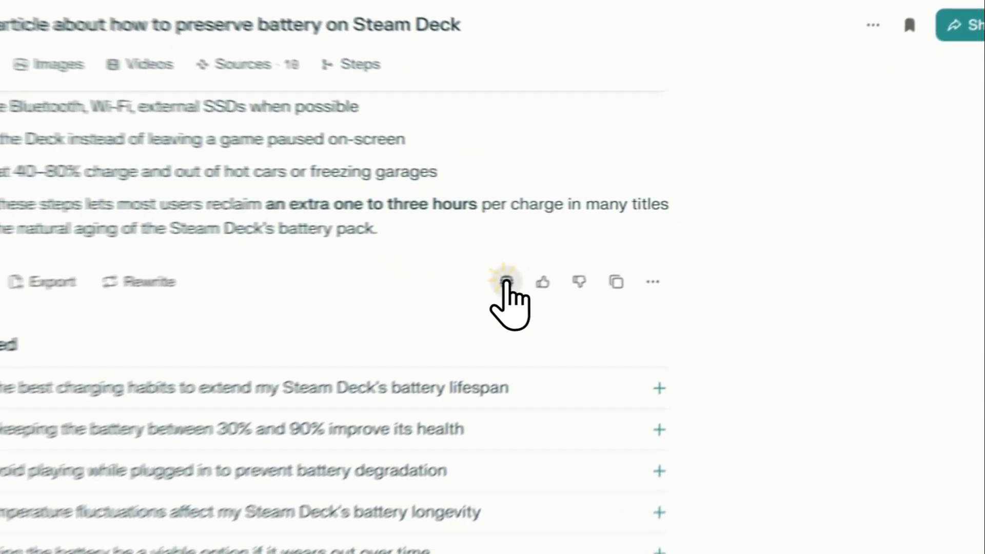
pyautogui.click(631, 242)
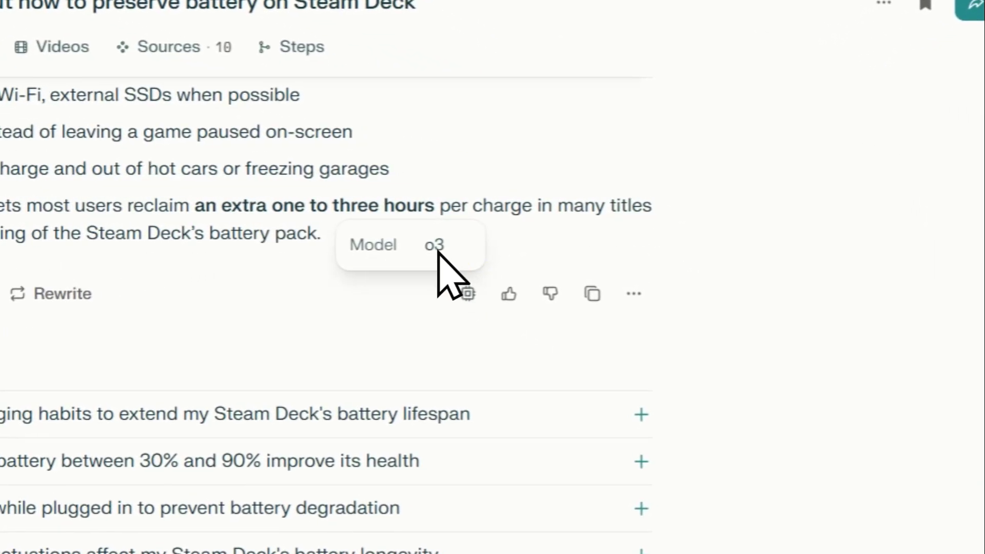
pyautogui.click(667, 257)
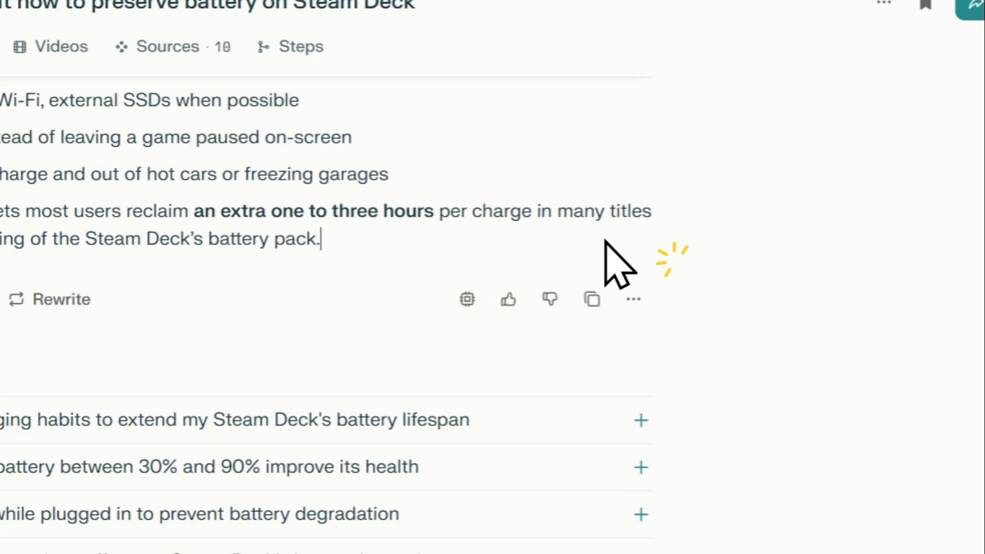
pyautogui.scroll(15, 378, 286)
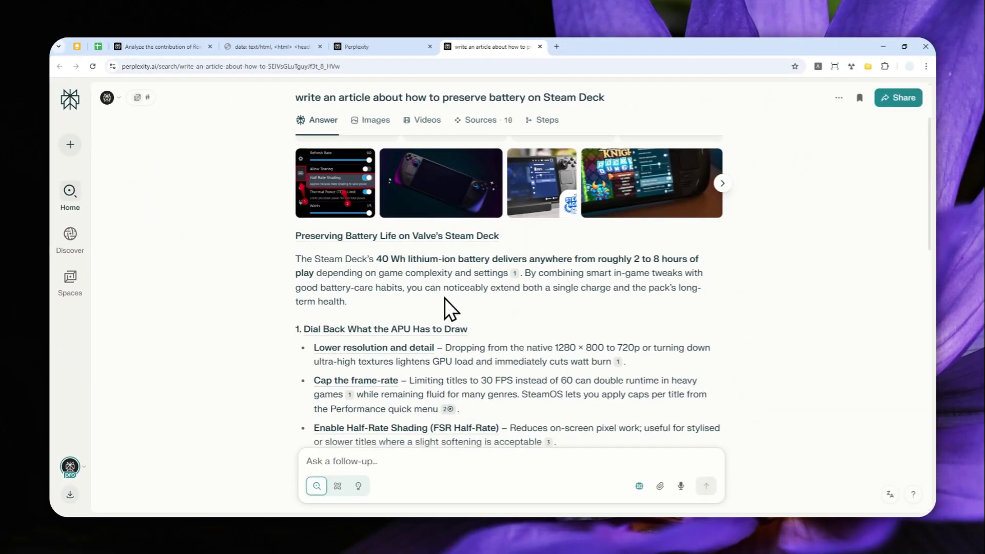
pyautogui.click(554, 120)
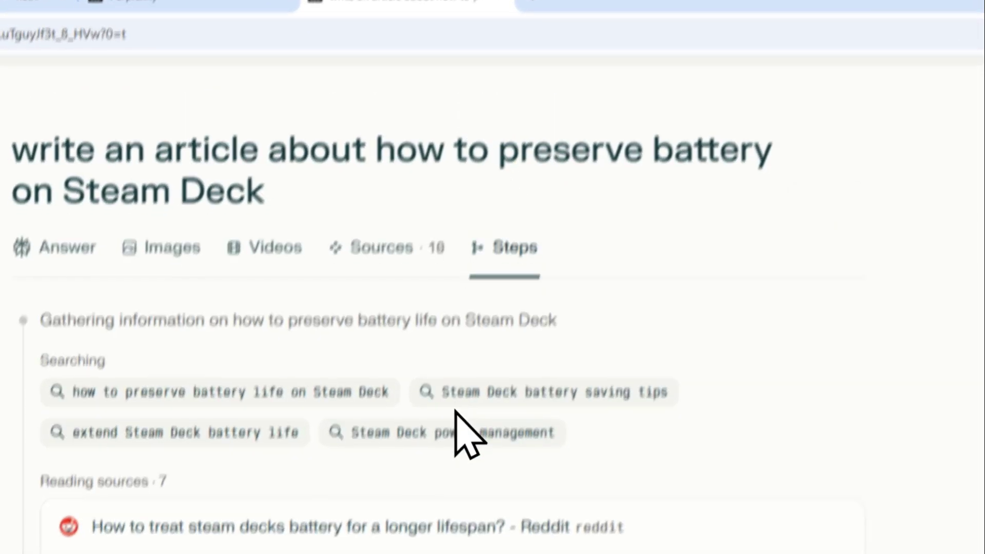
pyautogui.scroll(-5, 462, 429)
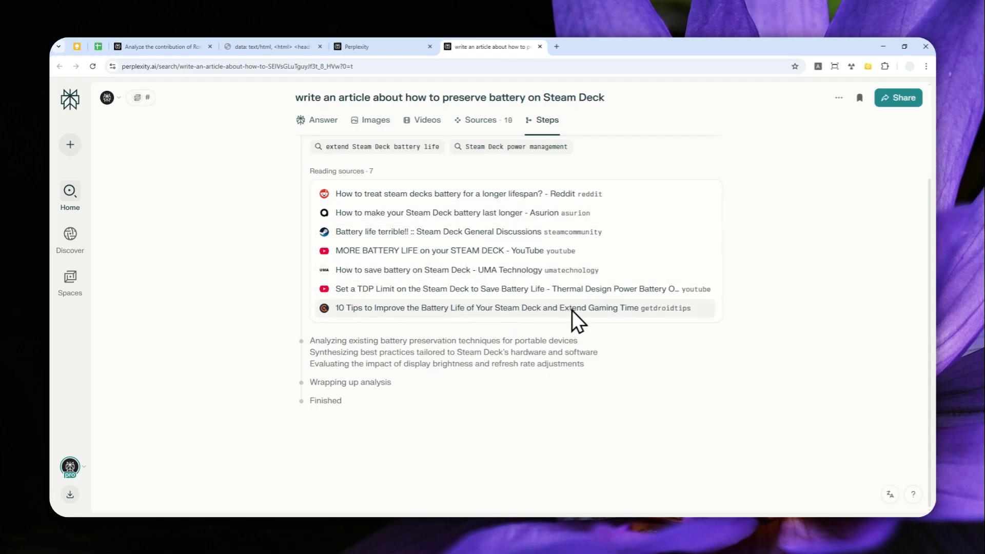
pyautogui.scroll(1, 534, 362)
pyautogui.scroll(3, 540, 368)
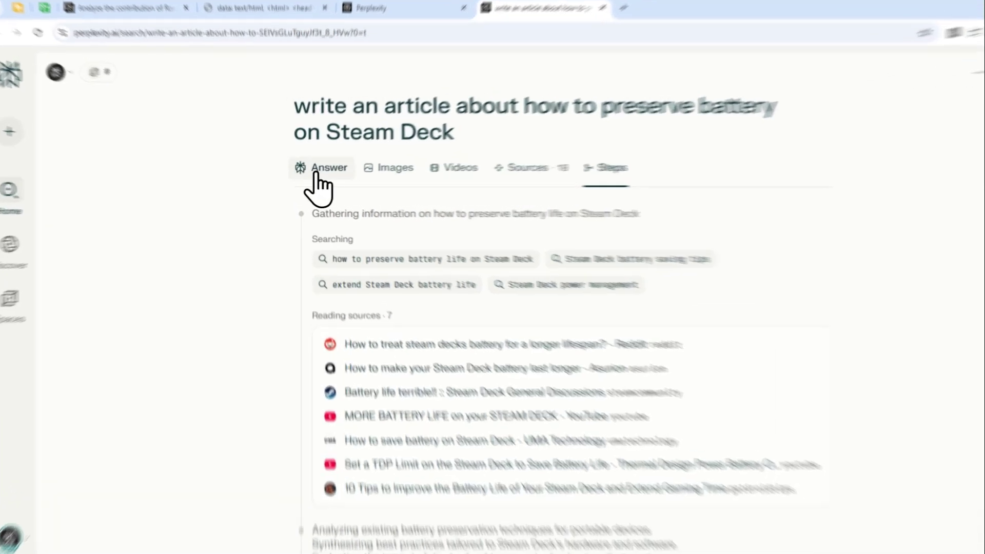
pyautogui.click(319, 176)
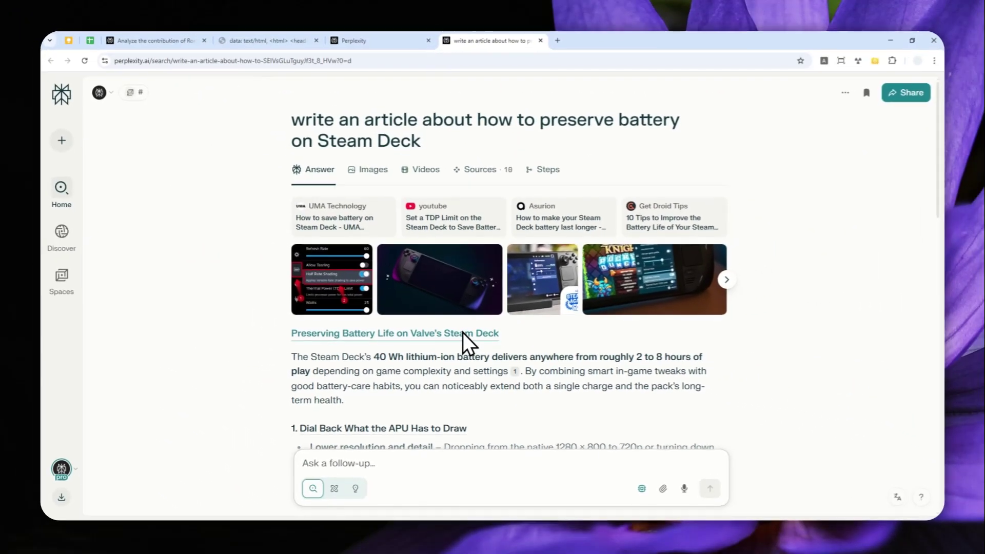
pyautogui.scroll(-3, 575, 336)
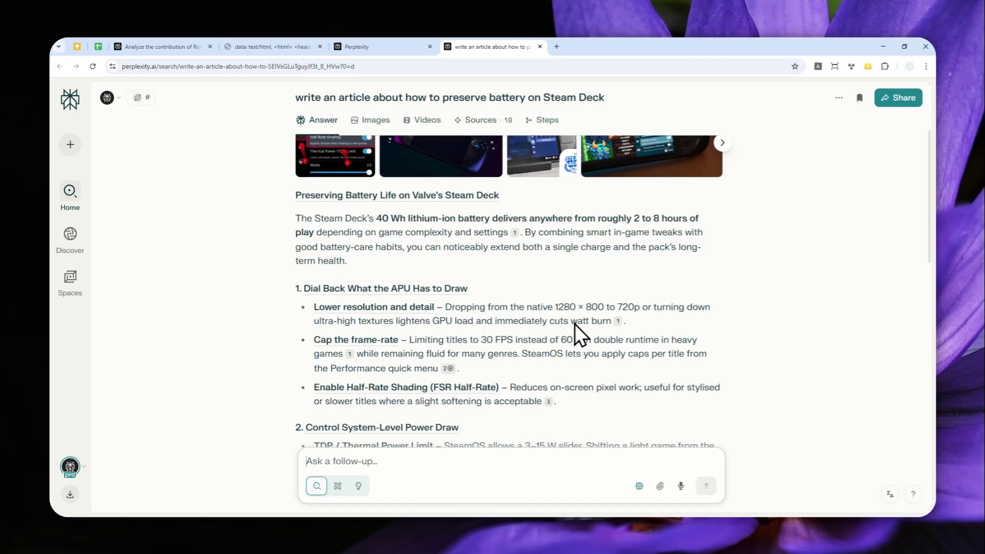
pyautogui.scroll(3, 578, 298)
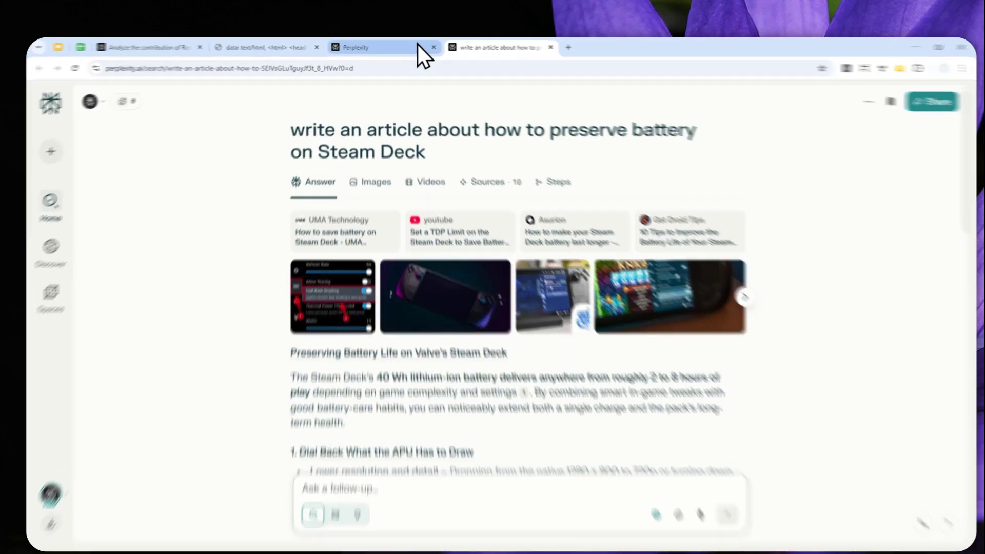
# Step: Return to the enhanced-prompt tab and go back to the Perplexity home page
pyautogui.click(416, 47)
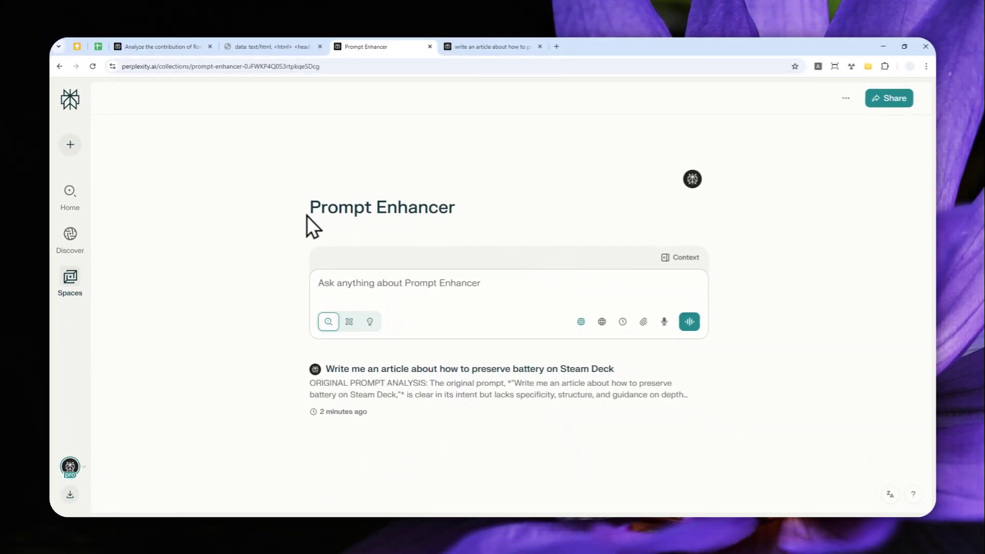
pyautogui.moveTo(71, 280)
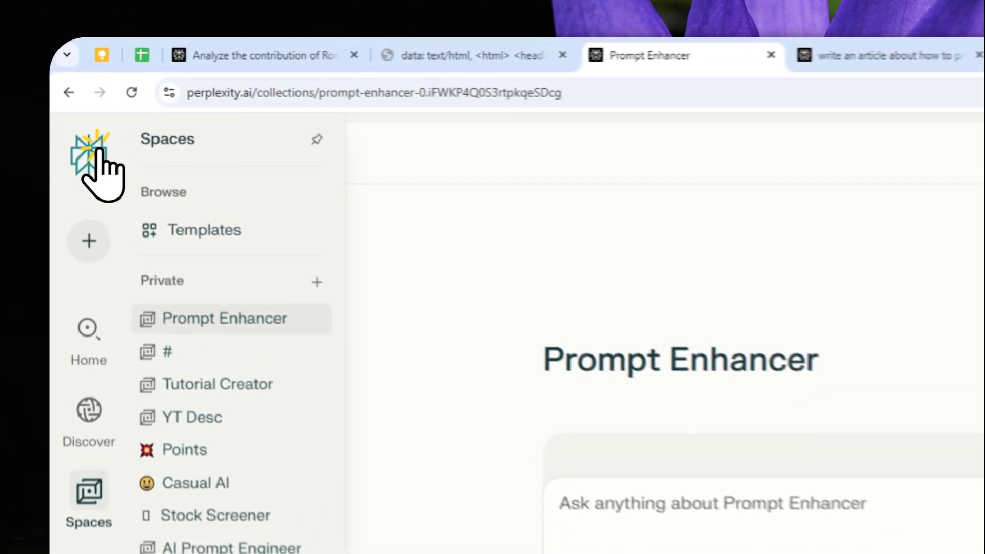
pyautogui.click(70, 99)
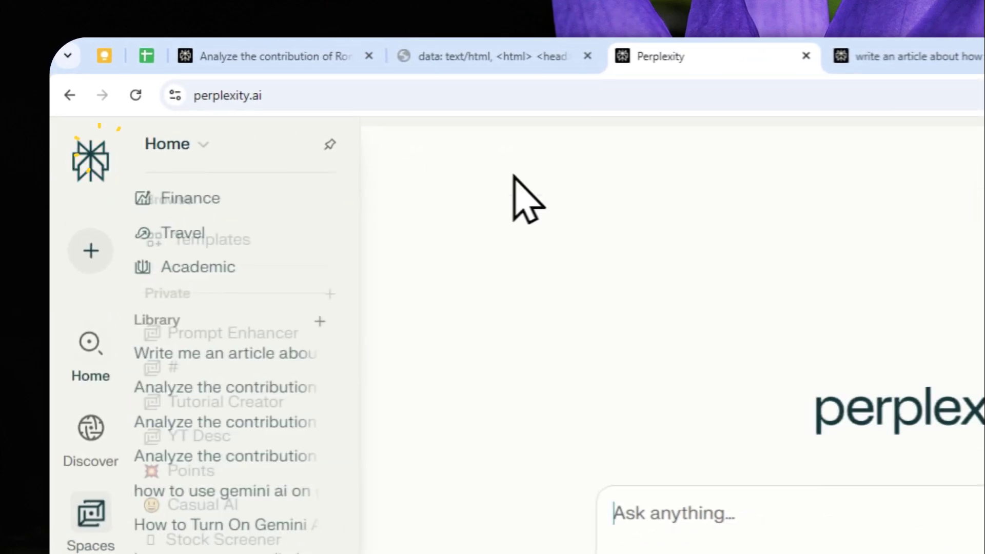